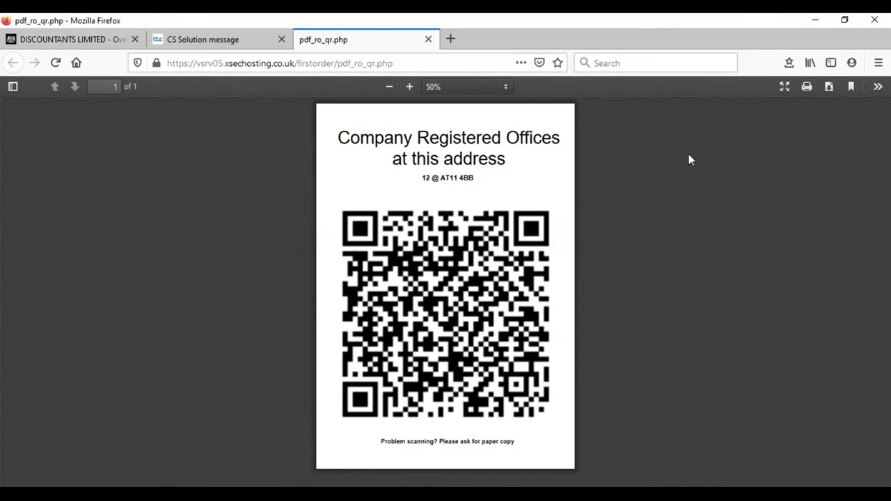
Leave the registered-office QR code PDF and return to the CS Solution QR code message page.
{"action": "key", "text": "alt+Tab"}
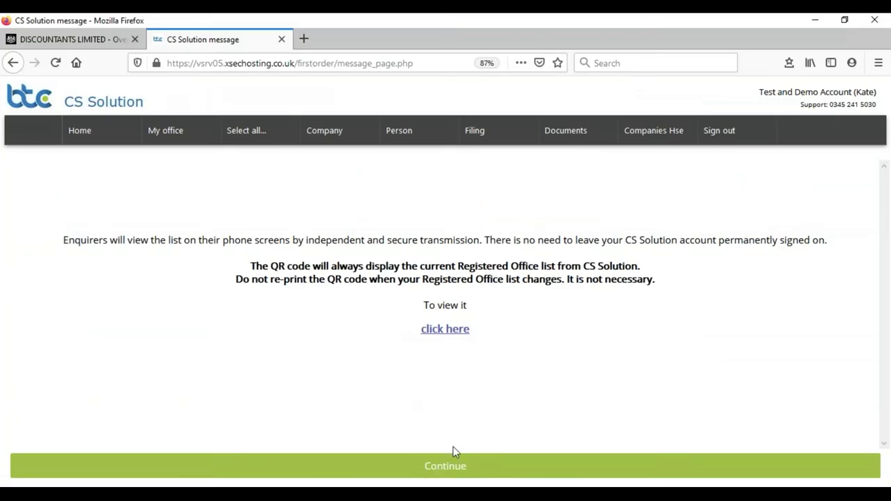
Continue past the QR code message to the Home Action Station events list.
{"action": "left_click", "coordinate": [448, 471]}
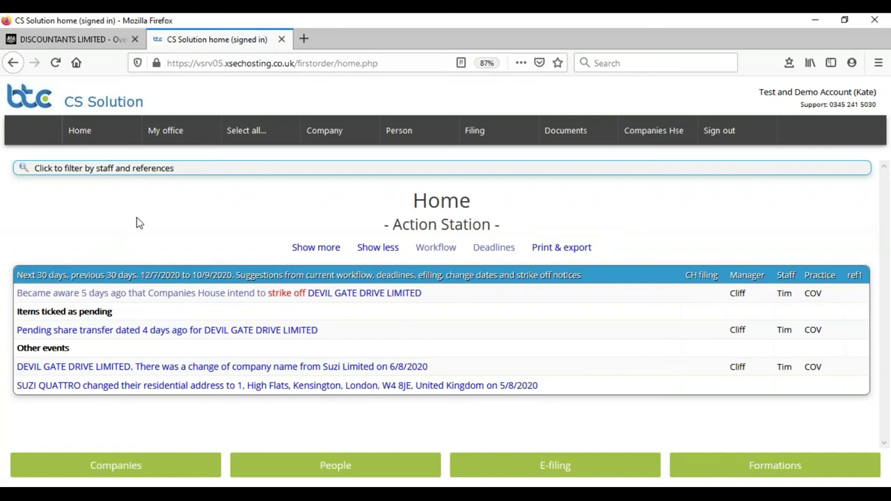
From the Person menu, show all people with their types, occupations and addresses.
{"action": "mouse_move", "coordinate": [409, 141]}
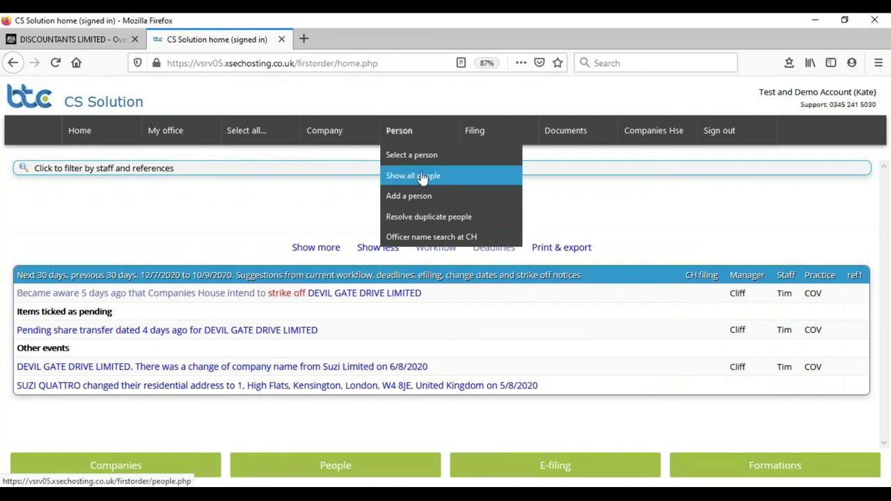
{"action": "left_click", "coordinate": [426, 179]}
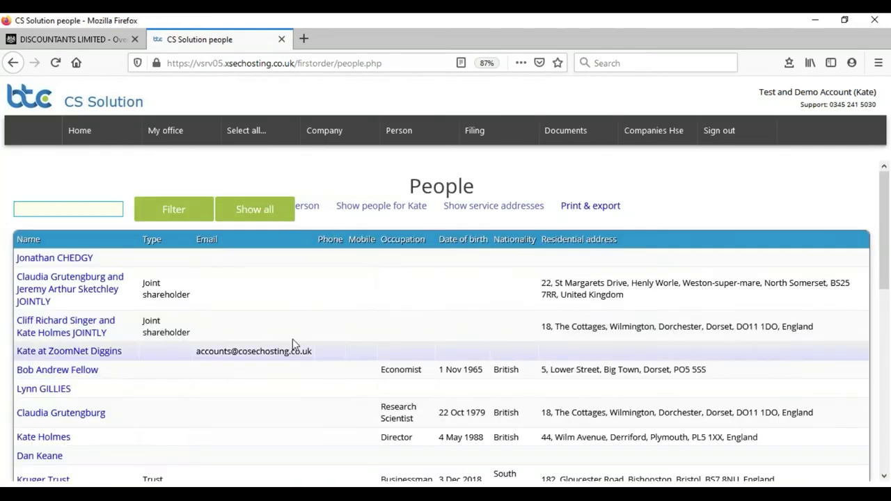
{"action": "scroll", "coordinate": [292, 339], "scroll_direction": "down", "scroll_amount": 5}
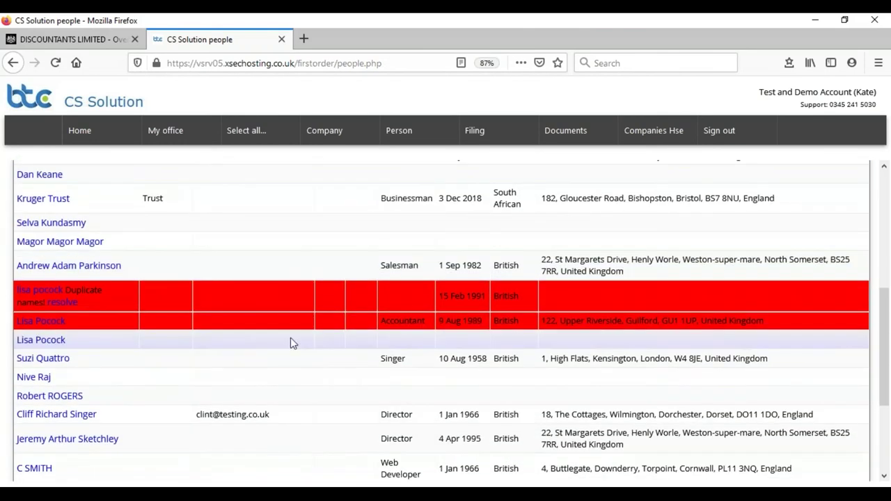
{"action": "scroll", "coordinate": [174, 392], "scroll_direction": "down", "scroll_amount": 2}
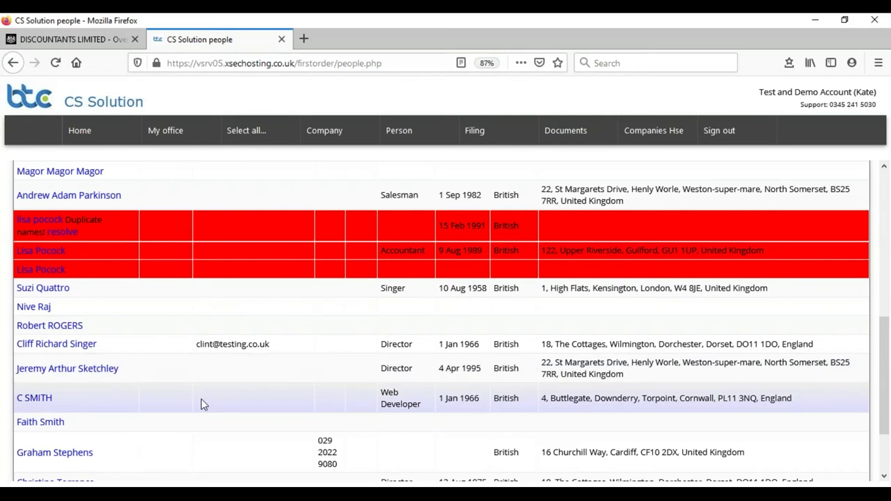
{"action": "scroll", "coordinate": [250, 192], "scroll_direction": "up", "scroll_amount": 3}
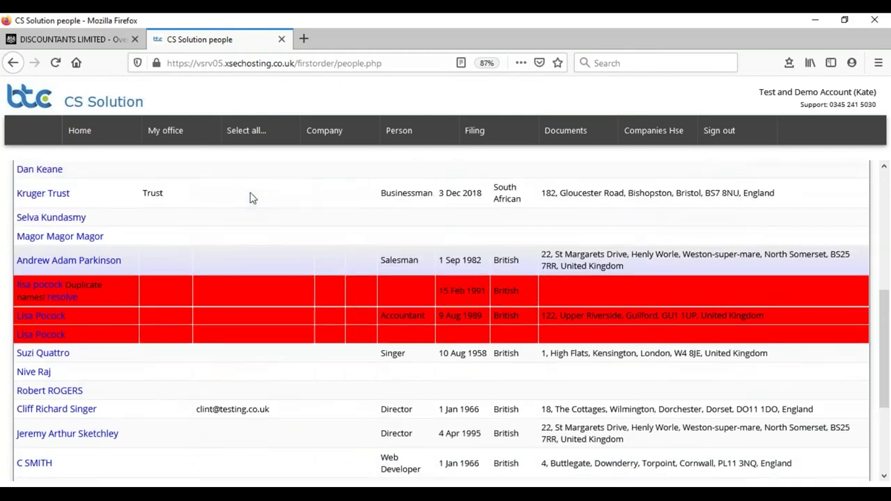
{"action": "scroll", "coordinate": [249, 192], "scroll_direction": "up", "scroll_amount": 2}
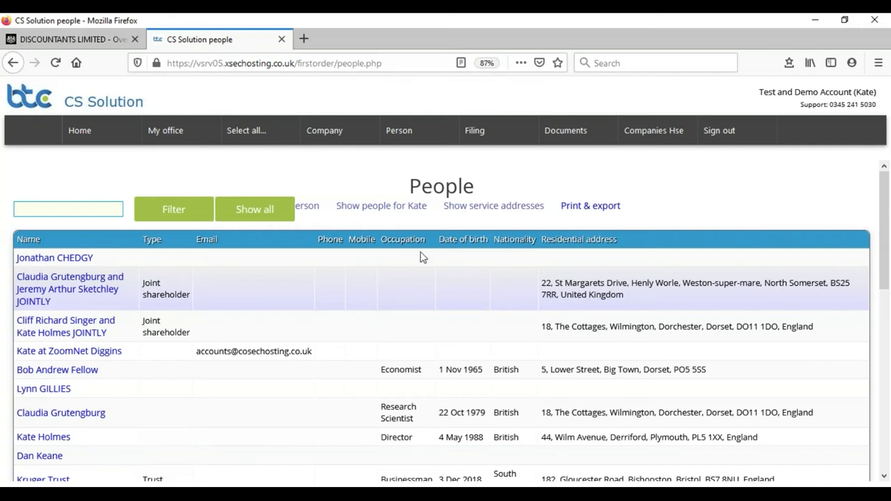
{"action": "mouse_move", "coordinate": [246, 140]}
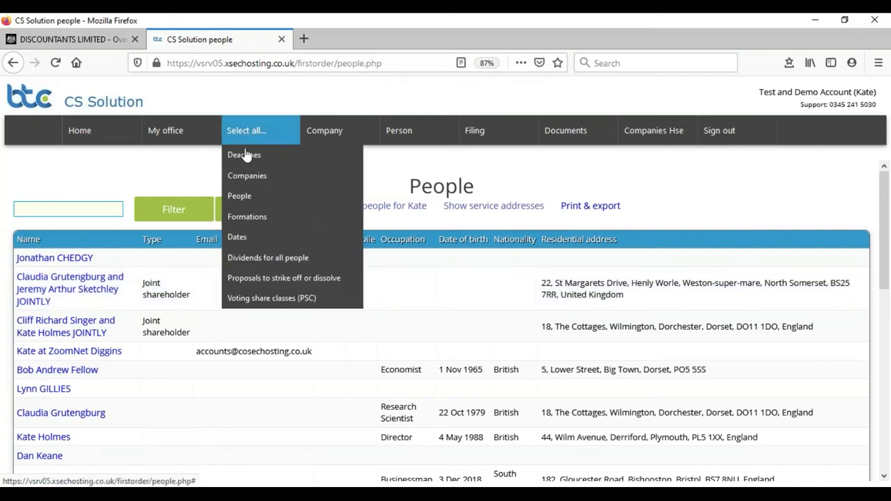
List all filing deadlines, review the Staff and Search in filters, and show all 9 deadlines.
{"action": "mouse_move", "coordinate": [242, 156]}
{"action": "left_click", "coordinate": [404, 158]}
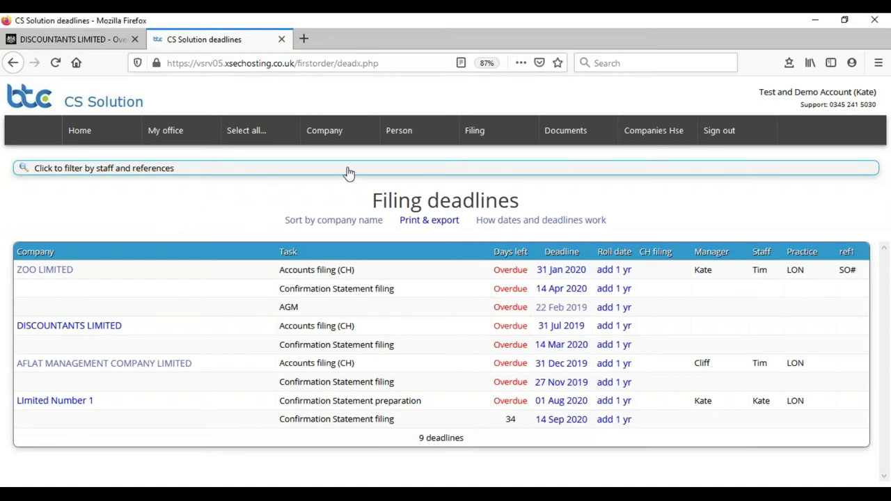
{"action": "left_click", "coordinate": [501, 173]}
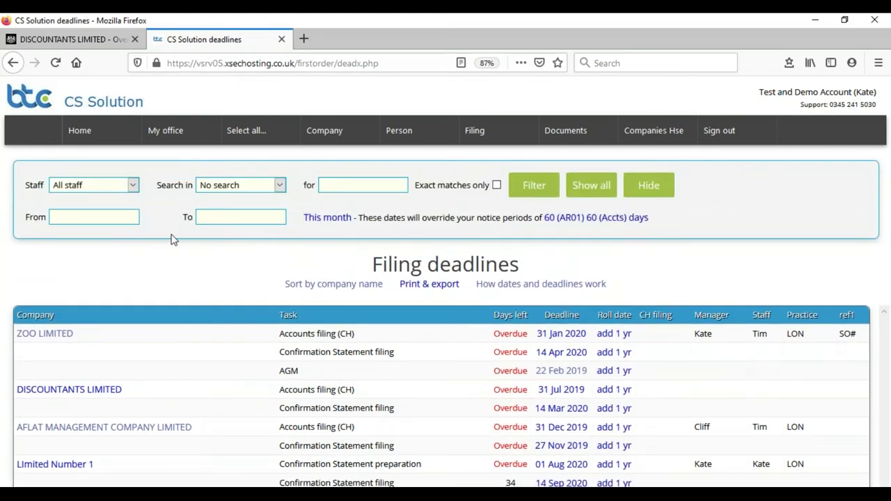
{"action": "left_click", "coordinate": [132, 184]}
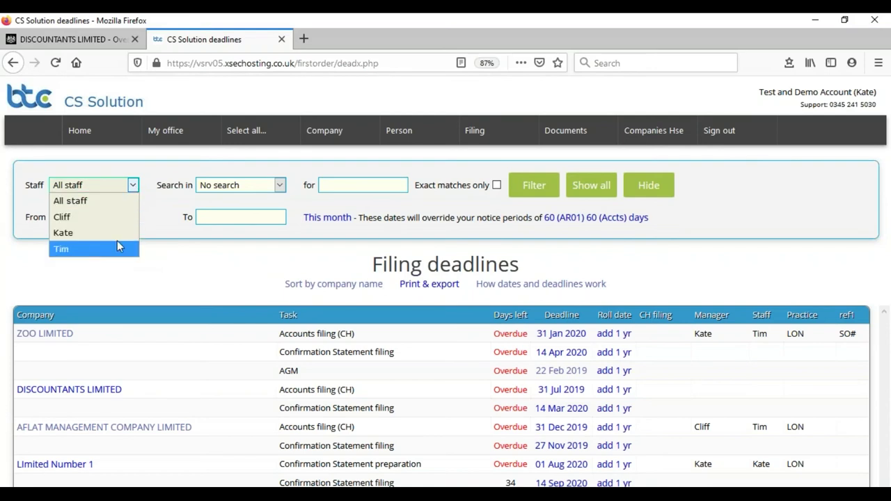
{"action": "left_click", "coordinate": [239, 184]}
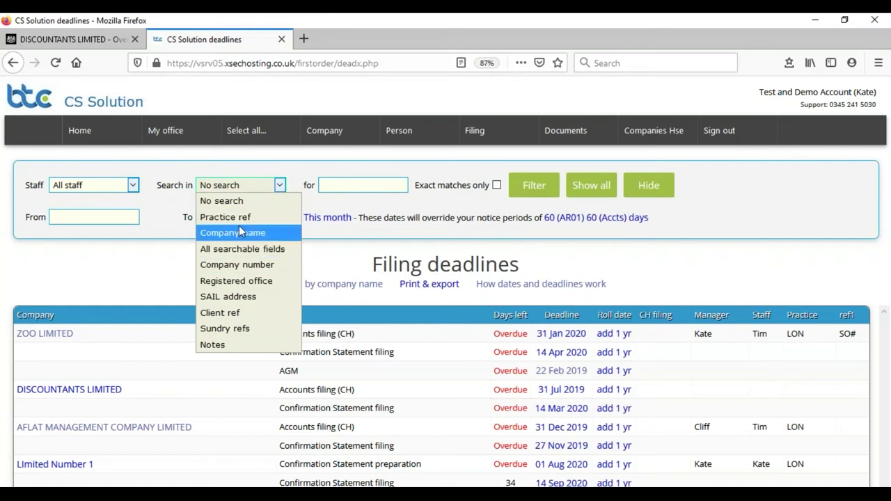
{"action": "left_click", "coordinate": [110, 288]}
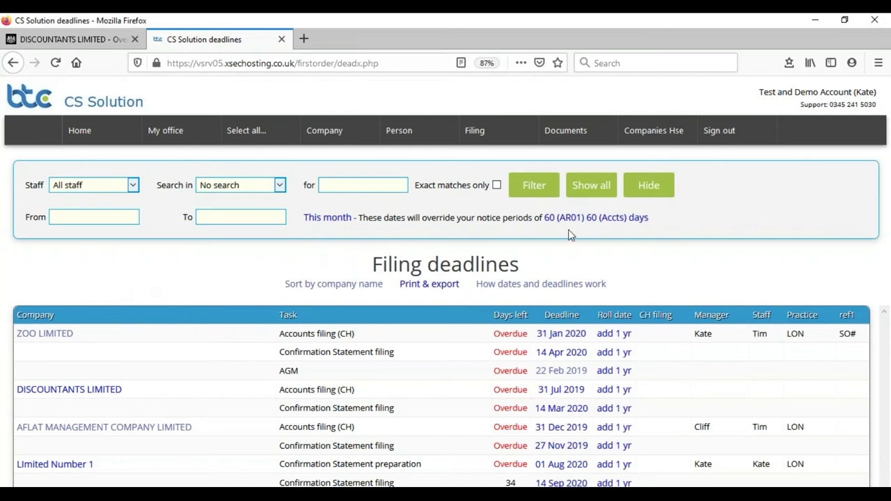
{"action": "left_click", "coordinate": [595, 187]}
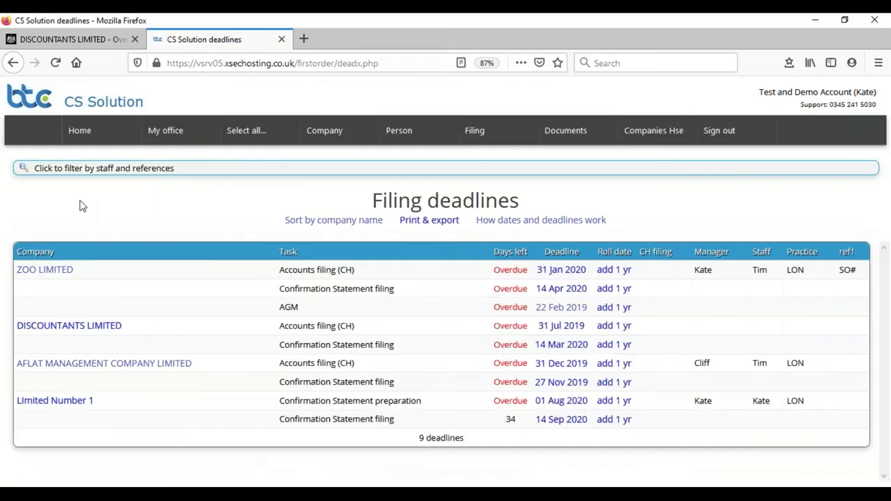
Open My office > Staff to view the three administrators' access rights and reminder settings.
{"action": "mouse_move", "coordinate": [170, 127]}
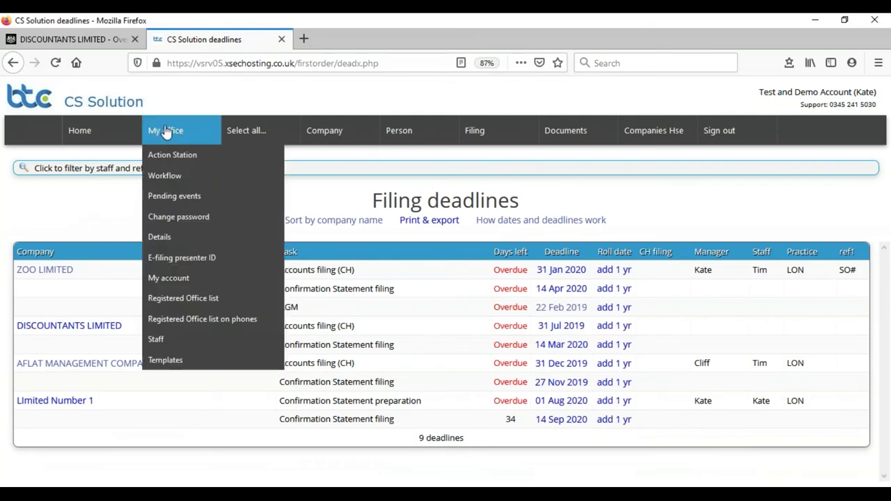
{"action": "left_click", "coordinate": [172, 340]}
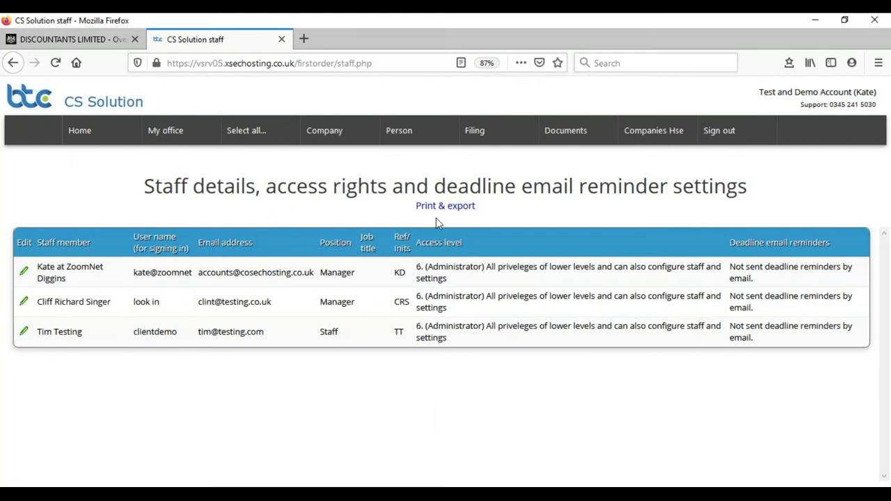
{"action": "left_click_drag", "start_coordinate": [413, 207], "coordinate": [479, 207]}
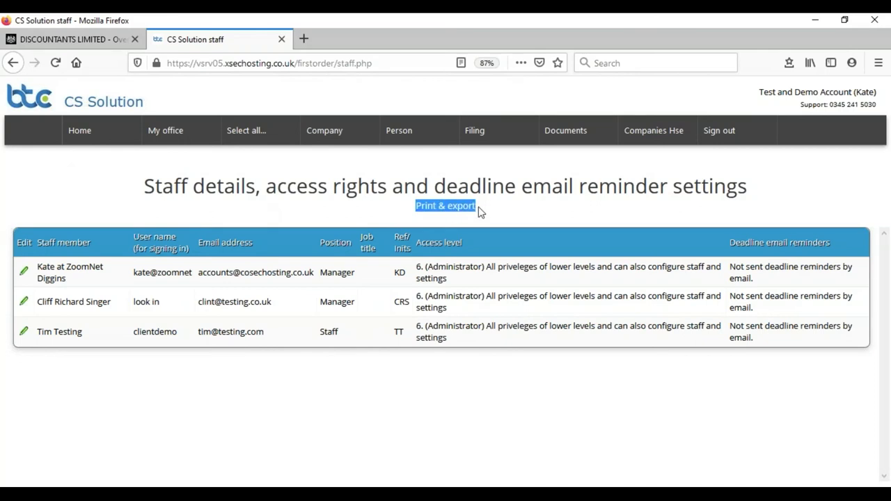
{"action": "left_click", "coordinate": [71, 170]}
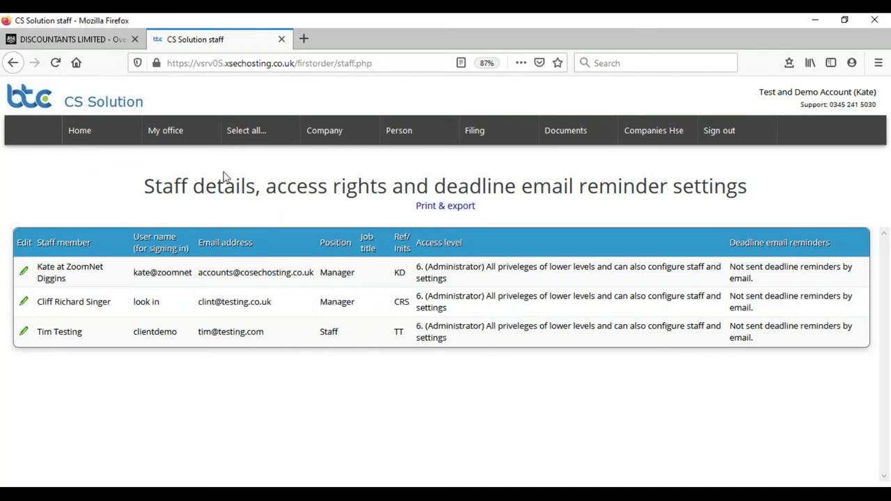
List the six live companies and open the Print & export options for the list.
{"action": "mouse_move", "coordinate": [240, 134]}
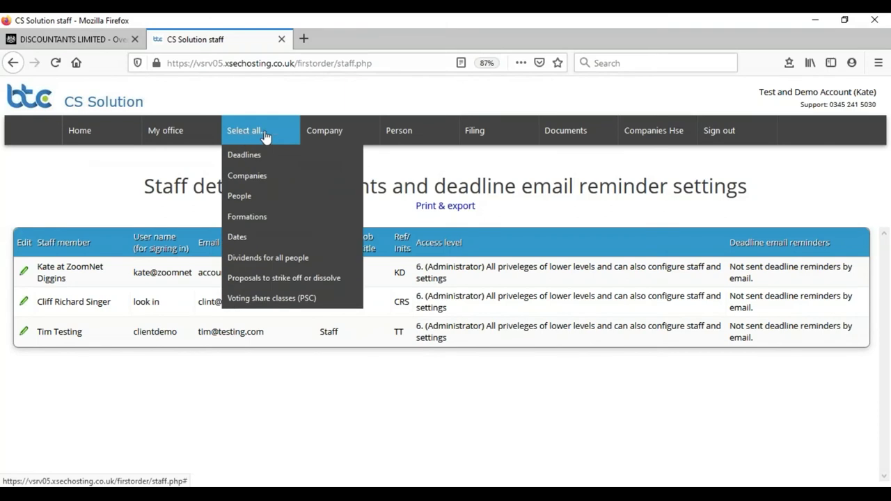
{"action": "mouse_move", "coordinate": [321, 141]}
{"action": "mouse_move", "coordinate": [321, 177]}
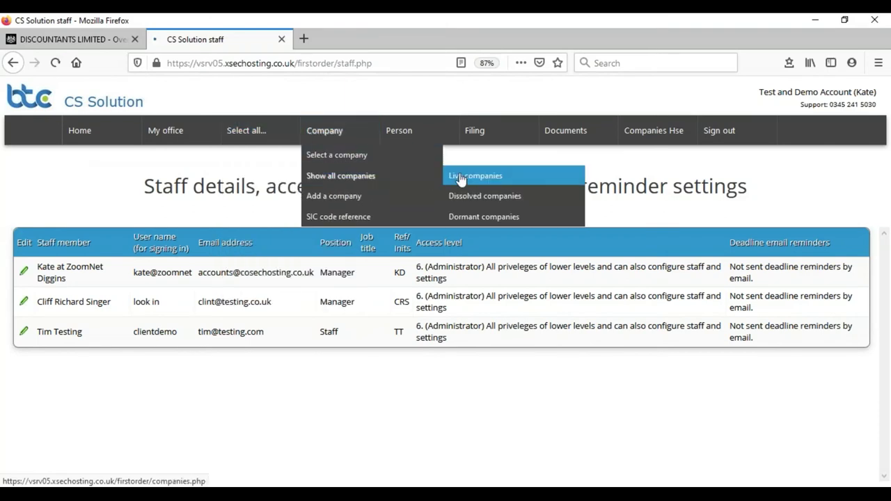
{"action": "left_click", "coordinate": [460, 178]}
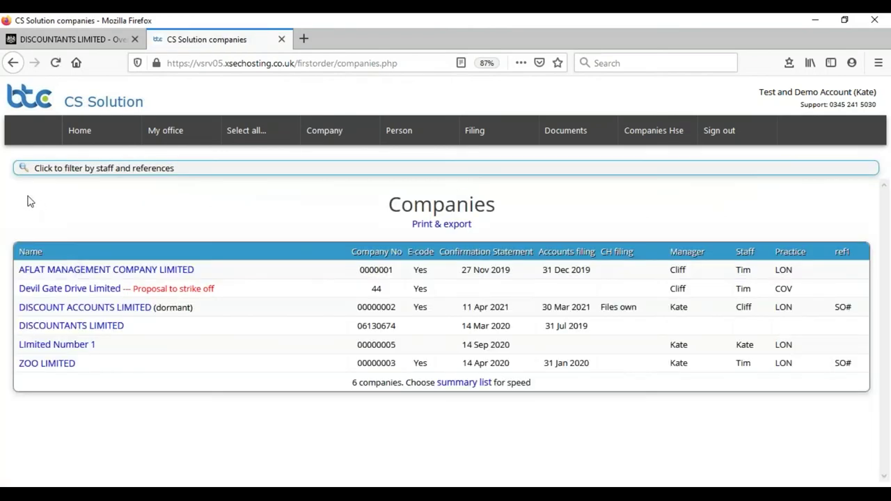
{"action": "left_click", "coordinate": [445, 225]}
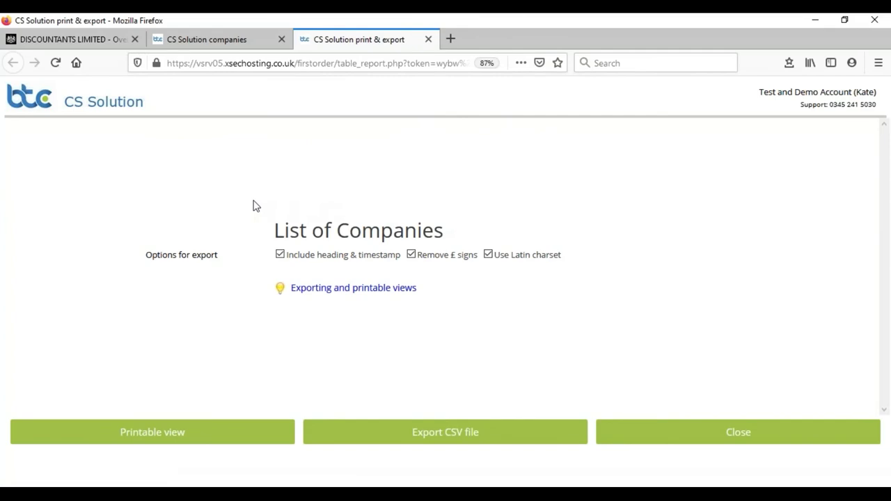
Check the printable List of Companies view, then close the export page to return to the companies table.
{"action": "left_click", "coordinate": [163, 445]}
{"action": "left_click", "coordinate": [208, 42]}
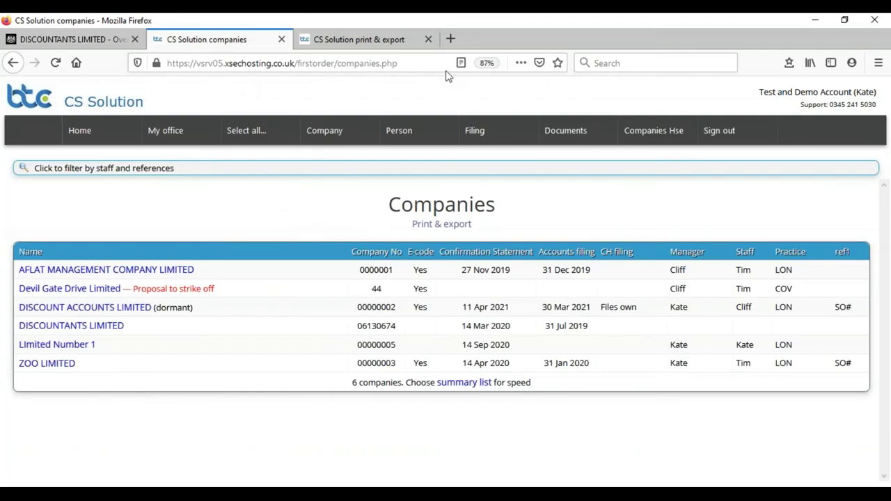
{"action": "left_click", "coordinate": [350, 44]}
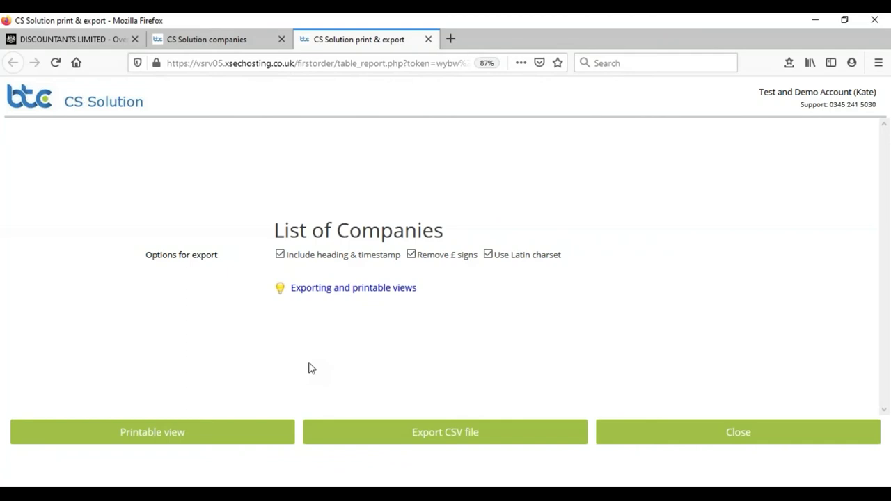
{"action": "left_click", "coordinate": [732, 443]}
Go to Home from the top navigation bar to show the Action Station events.
{"action": "mouse_move", "coordinate": [186, 130]}
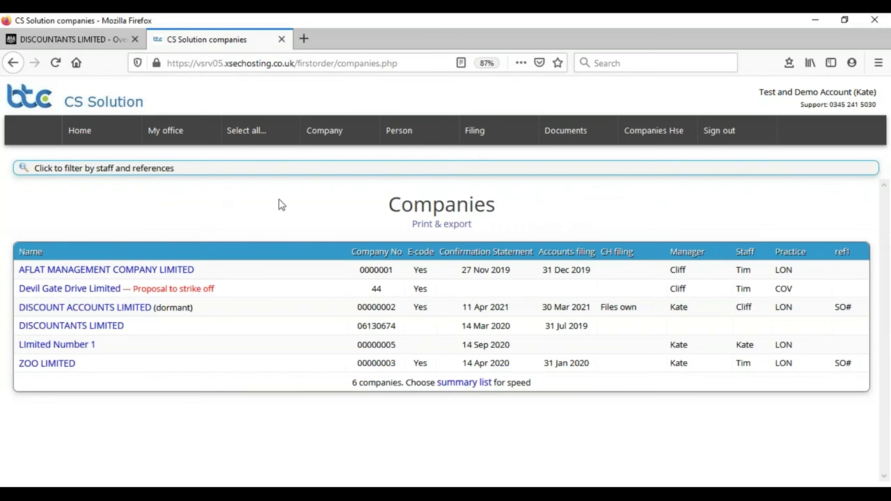
{"action": "mouse_move", "coordinate": [473, 130]}
{"action": "left_click", "coordinate": [89, 139]}
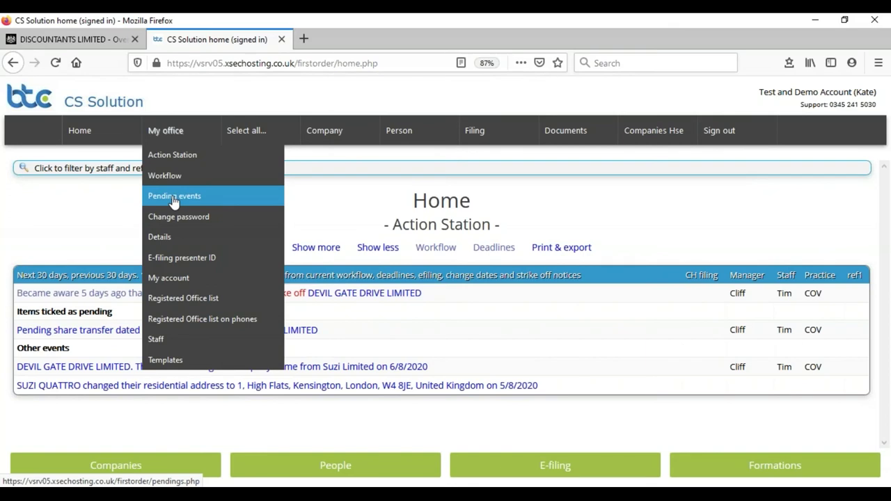
Review the Pending events list, then open the Workflow page, which shows no jobs.
{"action": "left_click", "coordinate": [174, 197]}
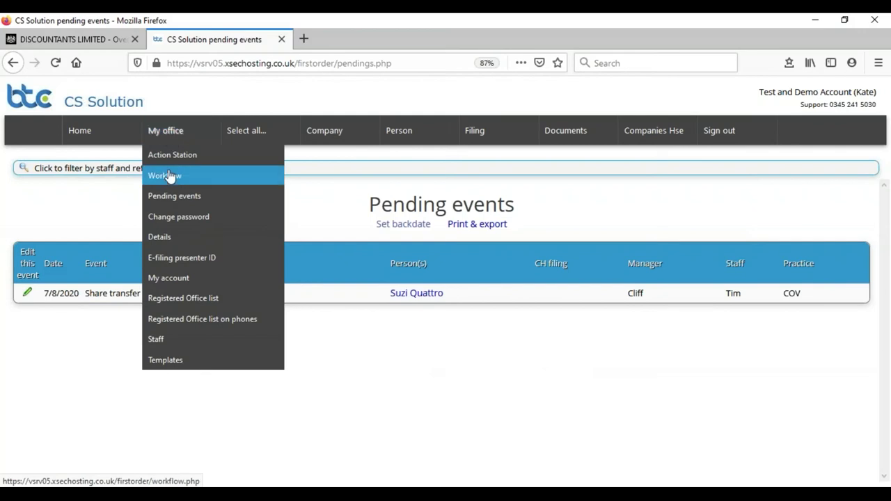
{"action": "left_click", "coordinate": [169, 176]}
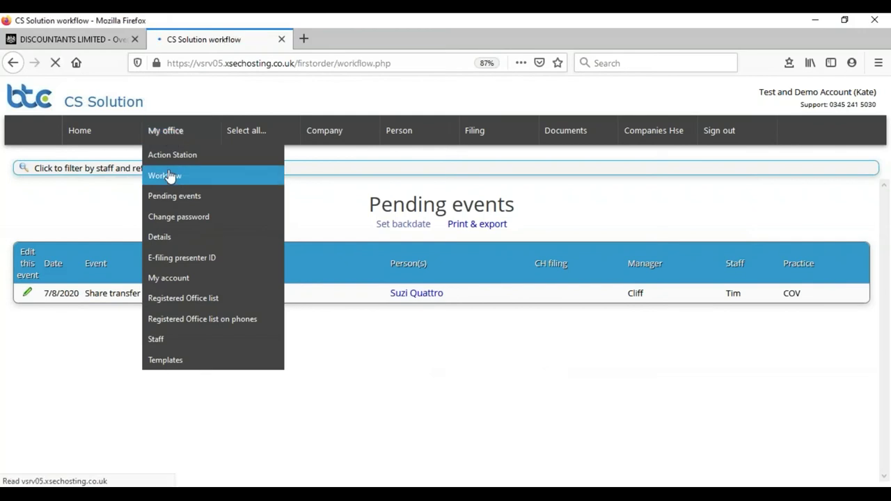
{"action": "mouse_move", "coordinate": [150, 132]}
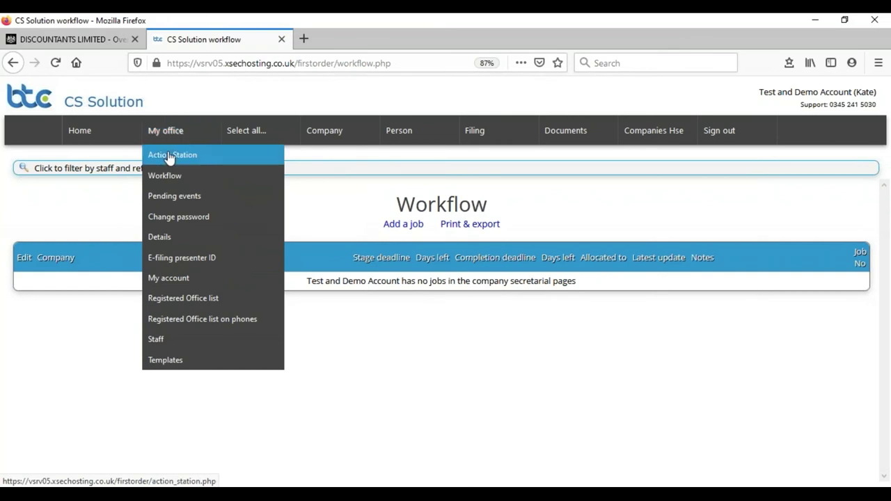
Open My office > Action Station listing the strike-off, share transfer, name and address change events.
{"action": "left_click", "coordinate": [160, 155]}
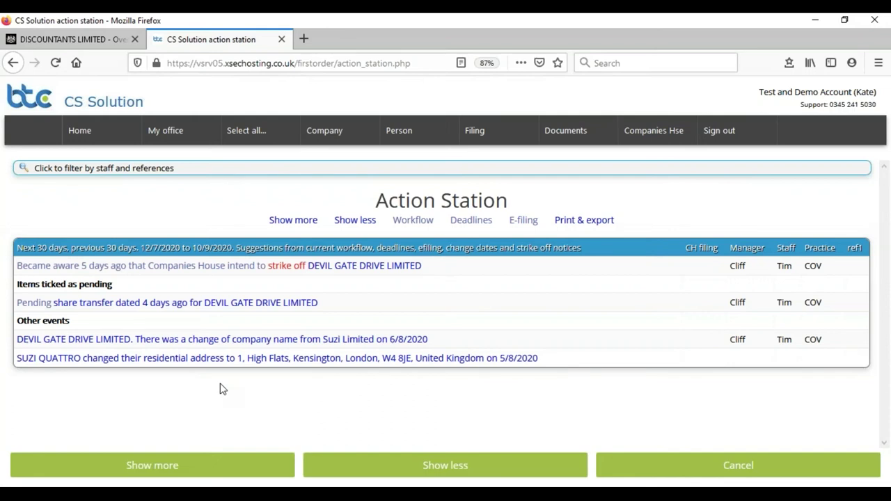
Open Devil Gate Drive Limited from the full company list and scroll through its officers and shareholder.
{"action": "mouse_move", "coordinate": [317, 136]}
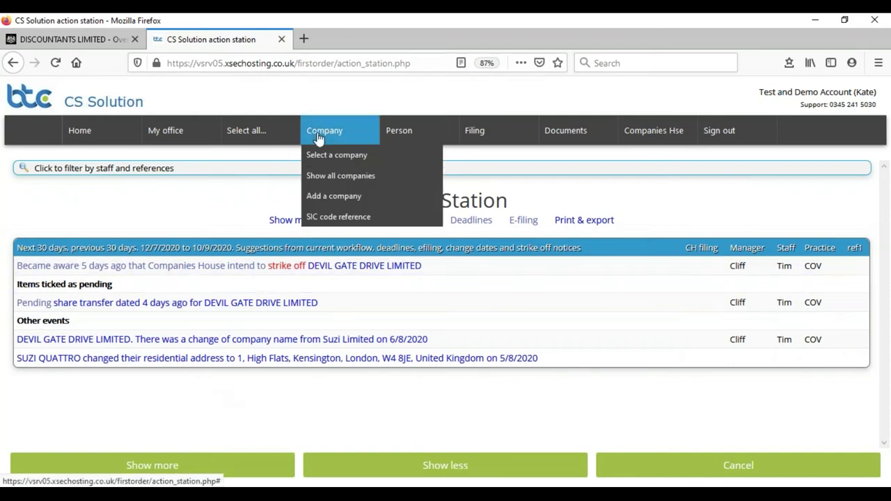
{"action": "left_click", "coordinate": [338, 175]}
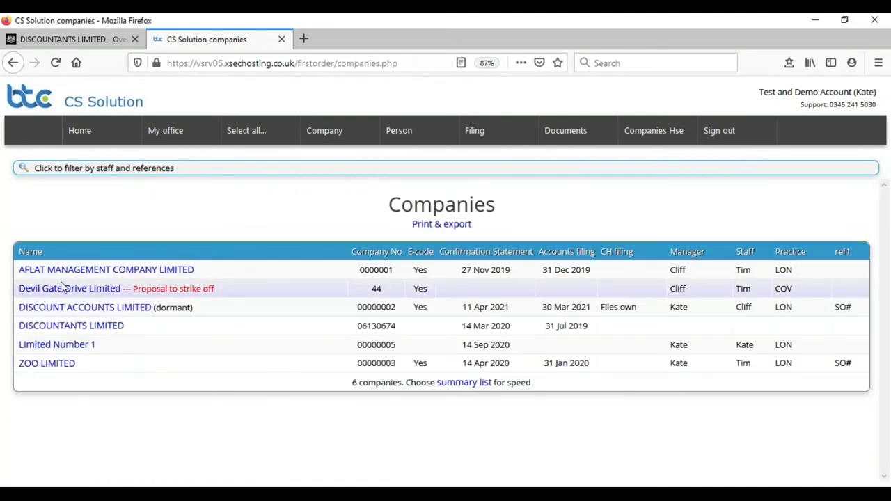
{"action": "left_click", "coordinate": [54, 291]}
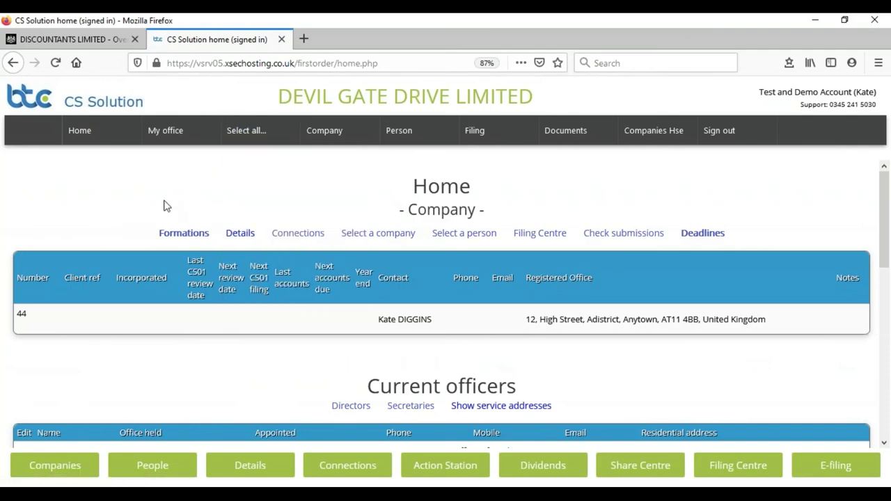
{"action": "scroll", "coordinate": [162, 206], "scroll_direction": "down", "scroll_amount": 3}
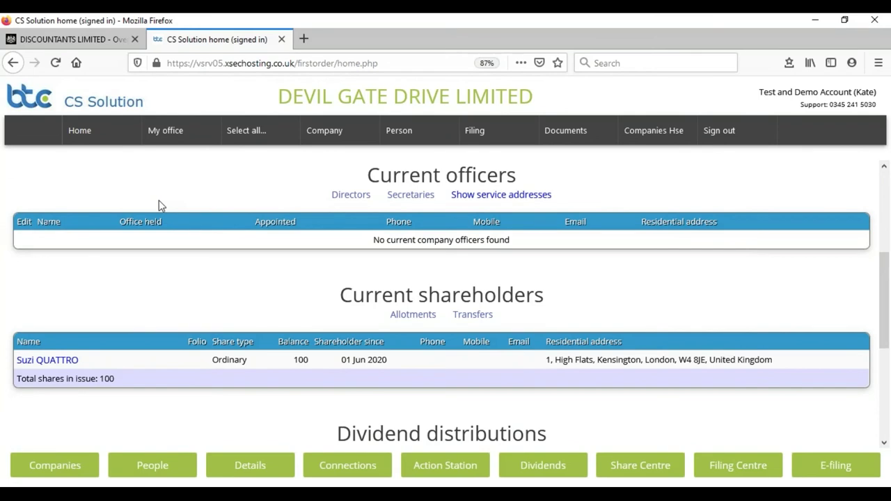
{"action": "scroll", "coordinate": [117, 283], "scroll_direction": "down", "scroll_amount": 2}
{"action": "scroll", "coordinate": [117, 282], "scroll_direction": "up", "scroll_amount": 3}
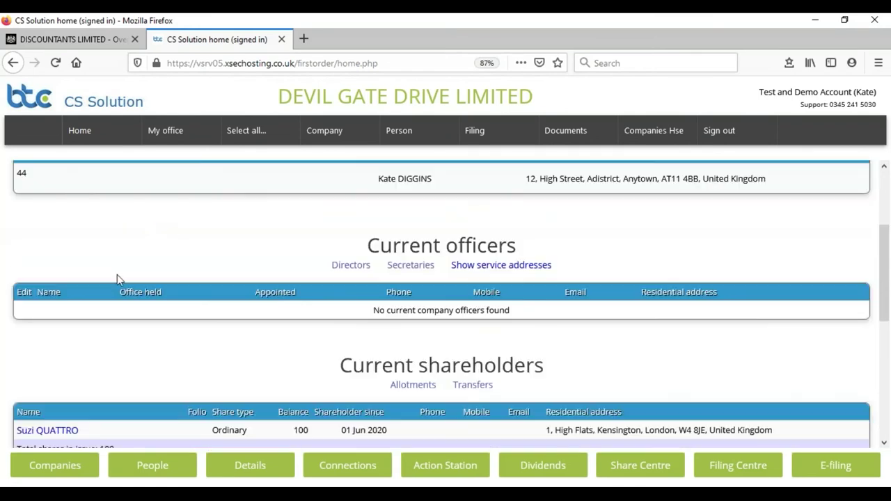
{"action": "scroll", "coordinate": [238, 237], "scroll_direction": "up", "scroll_amount": 2}
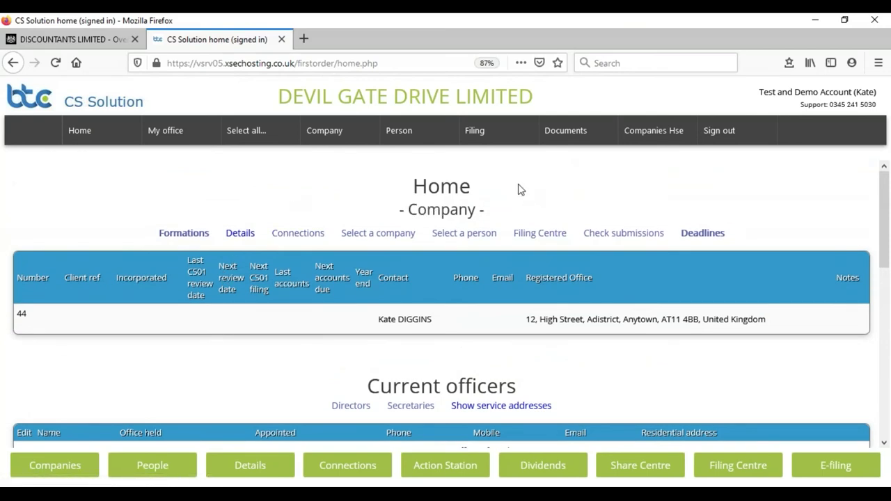
Open the CS01 Confirmation Statement client checklist for Devil Gate Drive Limited from the Filing menu.
{"action": "left_click", "coordinate": [477, 132]}
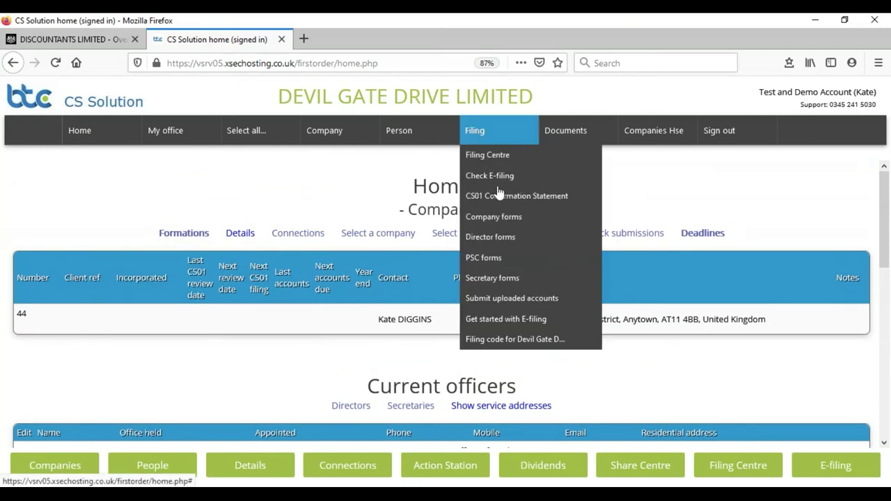
{"action": "mouse_move", "coordinate": [496, 196]}
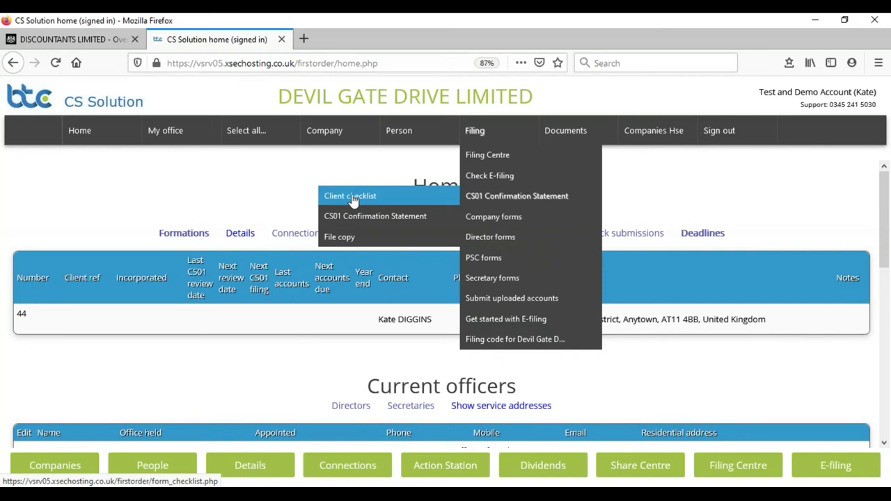
{"action": "left_click", "coordinate": [352, 200]}
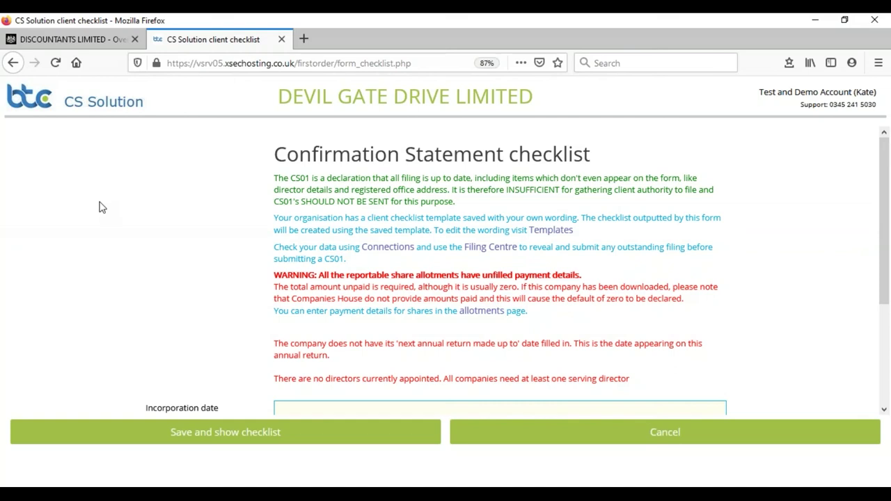
Set the next review date to 11 Aug 2020, save the checklist and pass the PSC reminder.
{"action": "scroll", "coordinate": [141, 202], "scroll_direction": "down", "scroll_amount": 3}
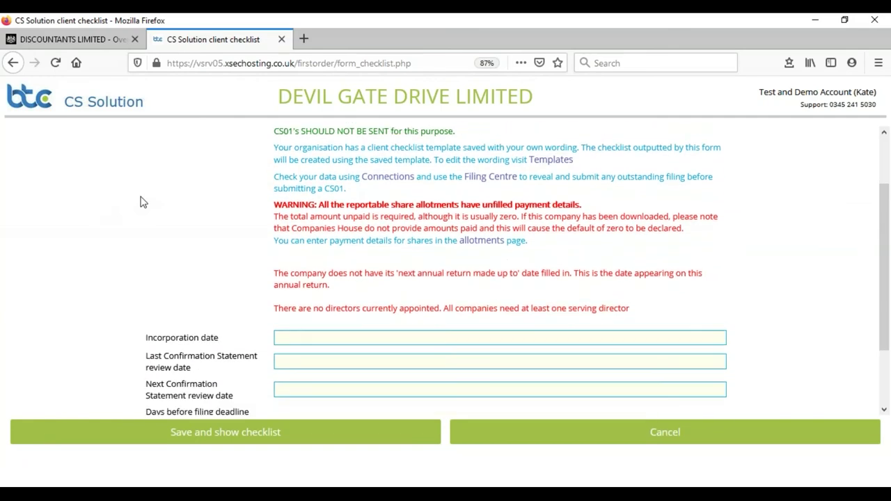
{"action": "scroll", "coordinate": [141, 202], "scroll_direction": "down", "scroll_amount": 2}
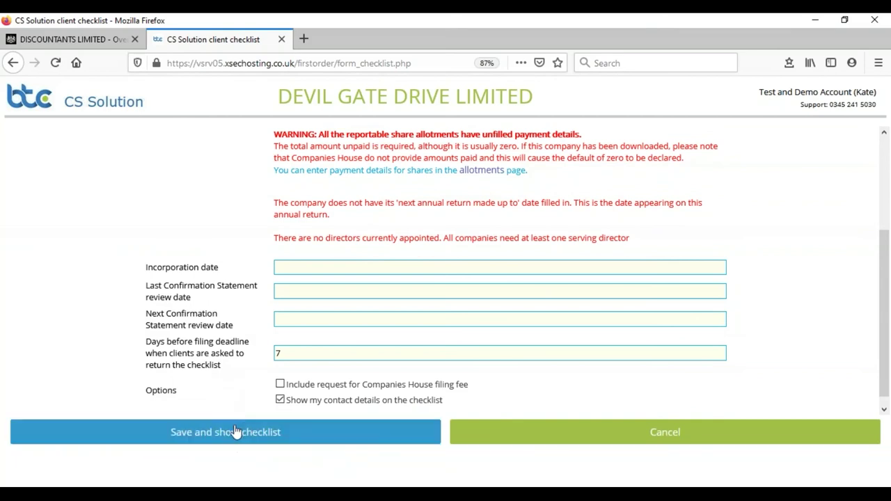
{"action": "left_click", "coordinate": [290, 320]}
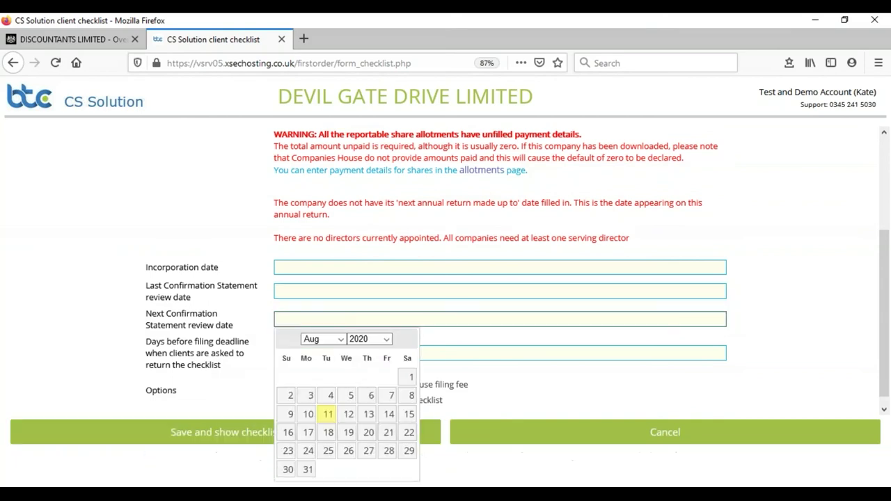
{"action": "left_click", "coordinate": [326, 416]}
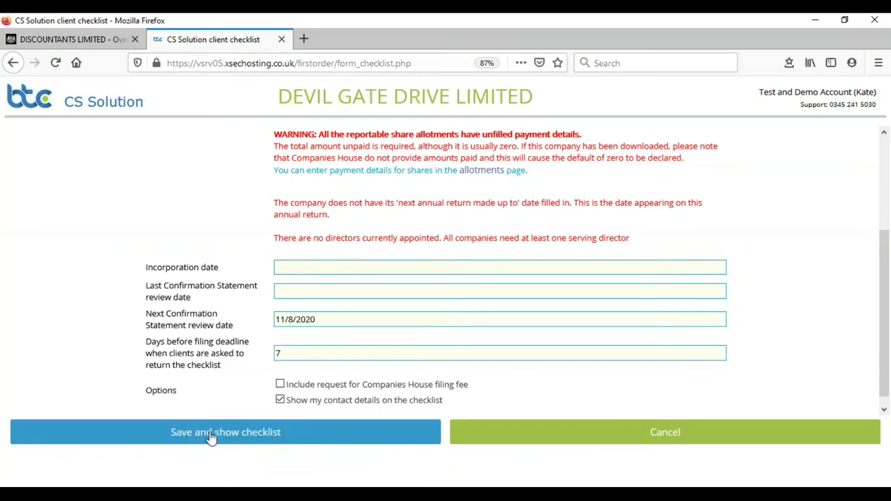
{"action": "left_click", "coordinate": [211, 433]}
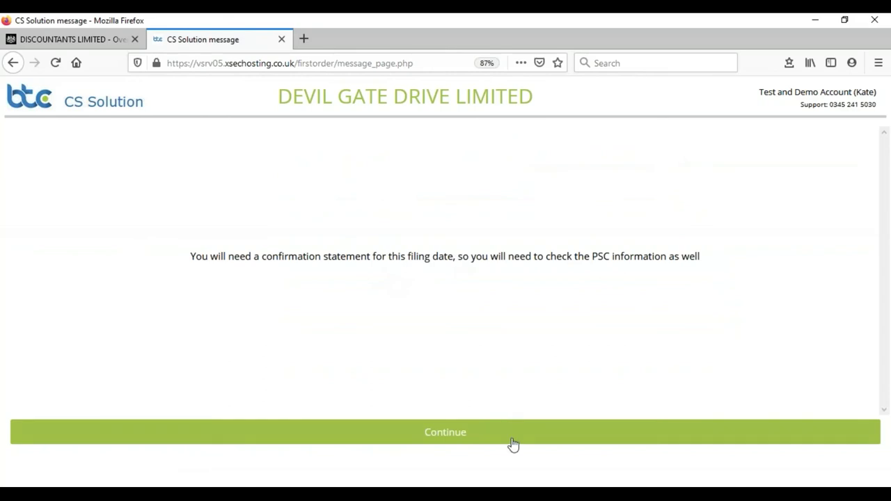
{"action": "left_click", "coordinate": [466, 437]}
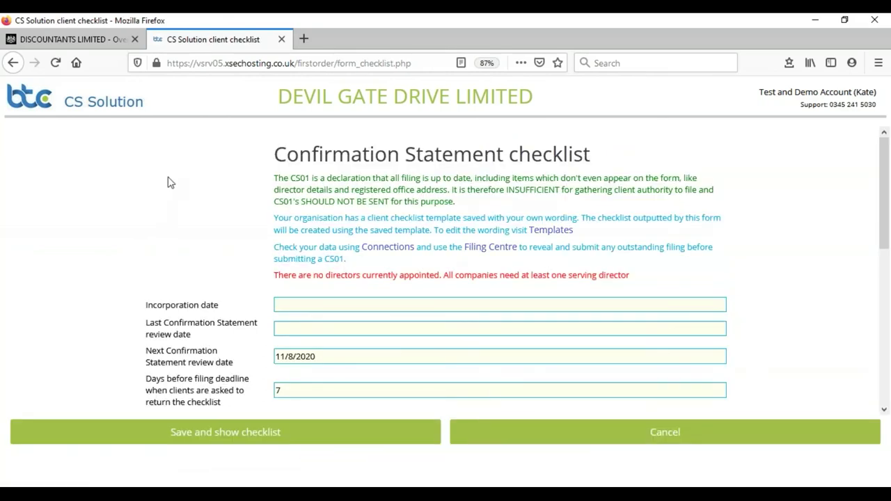
Let the checklist reload showing the 11/8/2020 review date and 7-day client return period.
{"action": "mouse_move", "coordinate": [194, 119]}
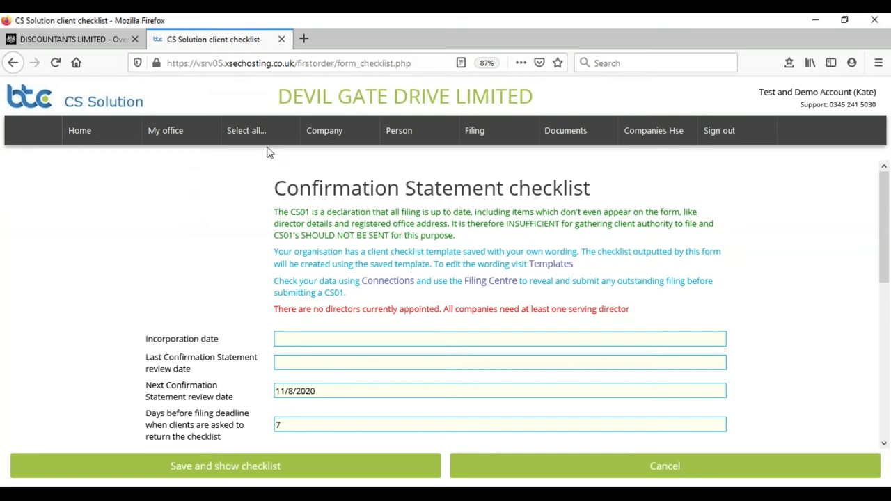
Open ZOO LIMITED's home page from the full company list.
{"action": "mouse_move", "coordinate": [314, 138]}
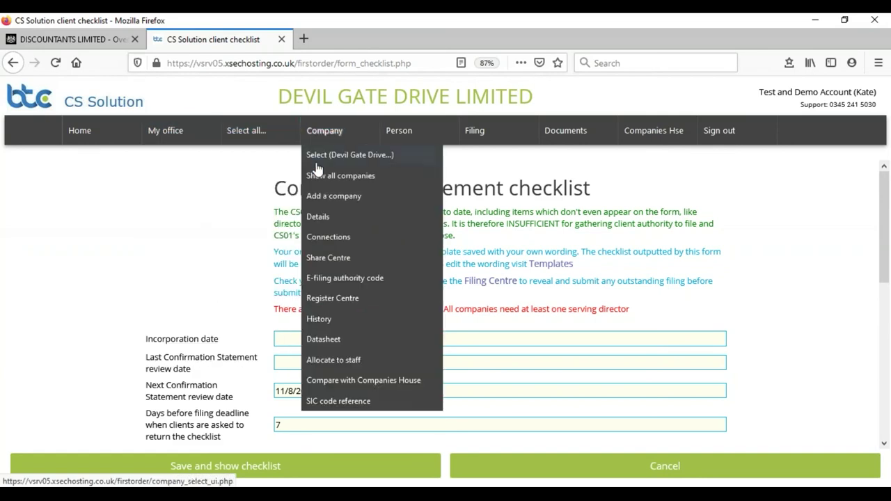
{"action": "left_click", "coordinate": [334, 172]}
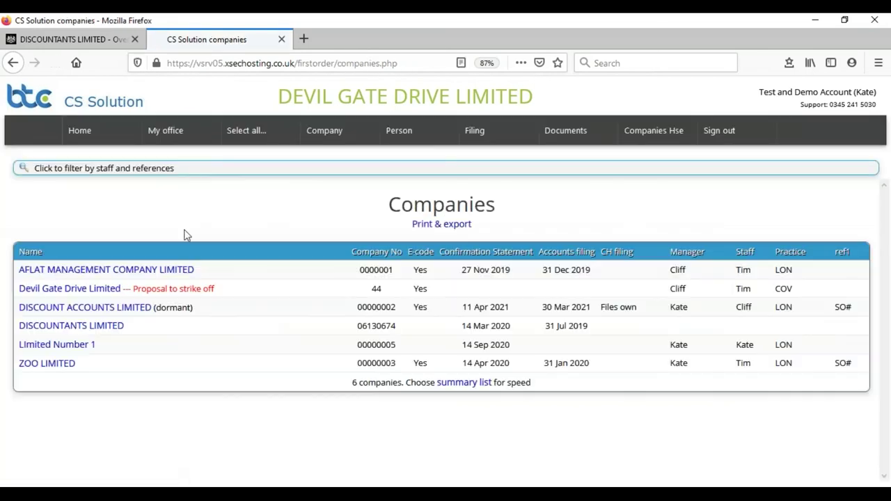
{"action": "left_click", "coordinate": [41, 363]}
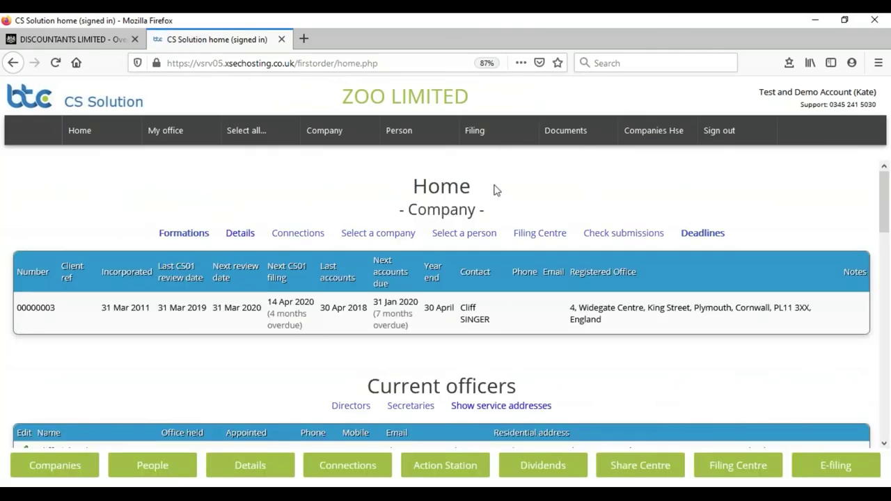
Open ZOO LIMITED's CS01 client checklist and save it to show the checklist PDF.
{"action": "mouse_move", "coordinate": [479, 139]}
{"action": "left_click", "coordinate": [485, 199]}
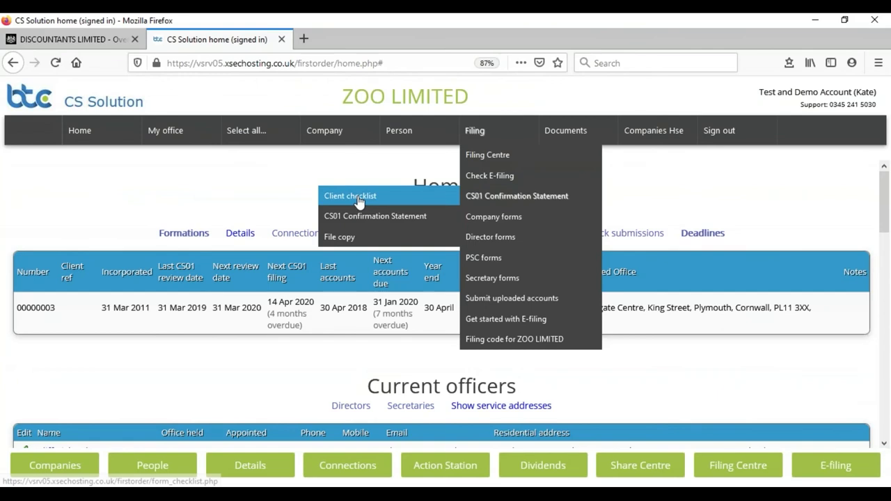
{"action": "left_click", "coordinate": [348, 140]}
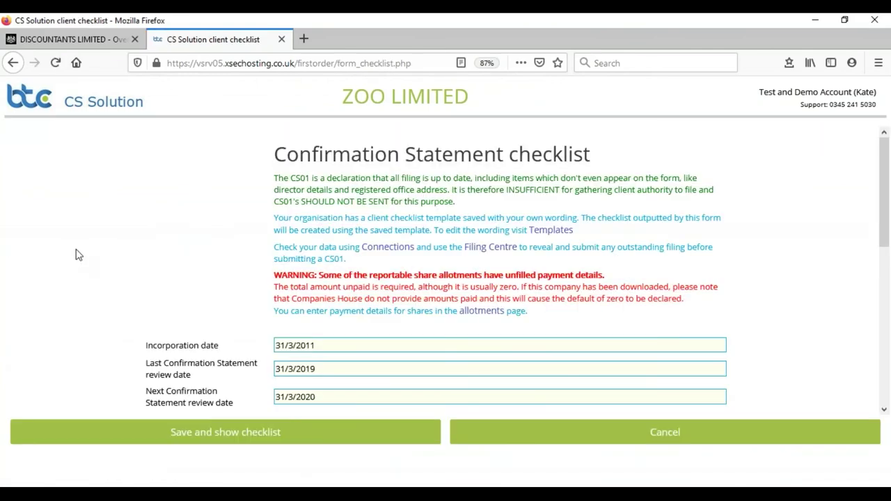
{"action": "scroll", "coordinate": [77, 255], "scroll_direction": "down", "scroll_amount": 4}
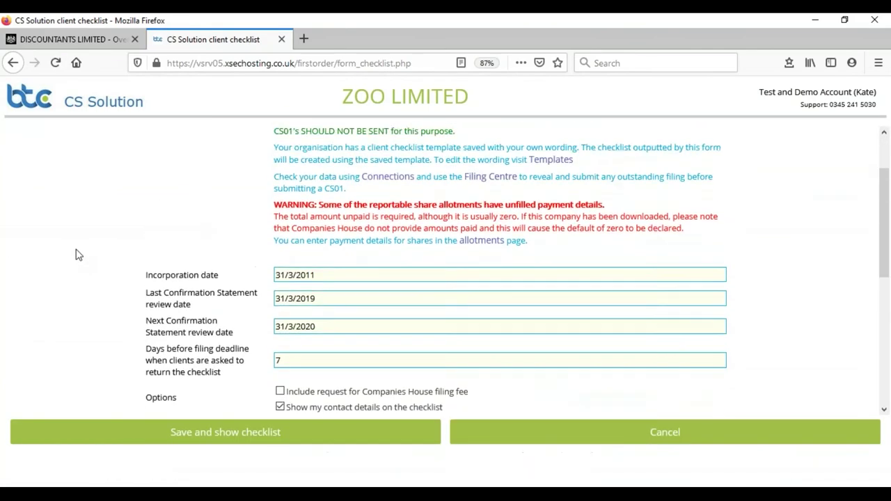
{"action": "scroll", "coordinate": [78, 251], "scroll_direction": "down", "scroll_amount": 6}
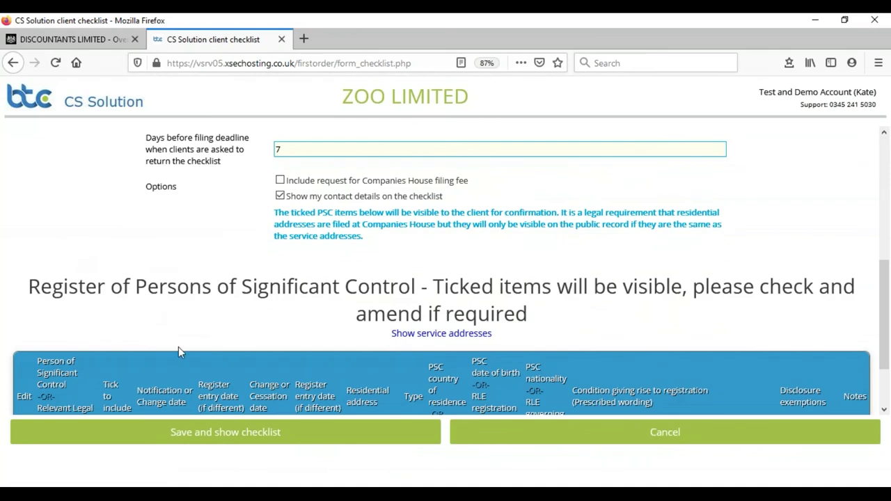
{"action": "left_click", "coordinate": [230, 435]}
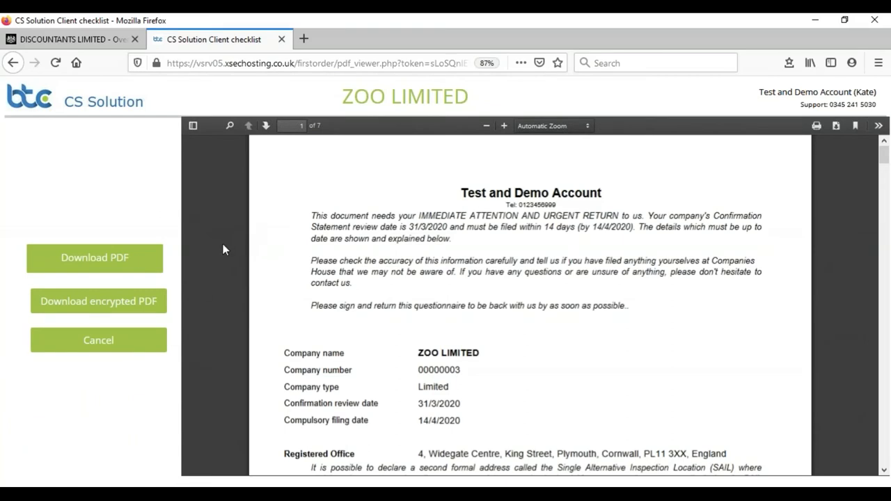
{"action": "scroll", "coordinate": [223, 248], "scroll_direction": "down", "scroll_amount": 3}
{"action": "scroll", "coordinate": [223, 249], "scroll_direction": "down", "scroll_amount": 3}
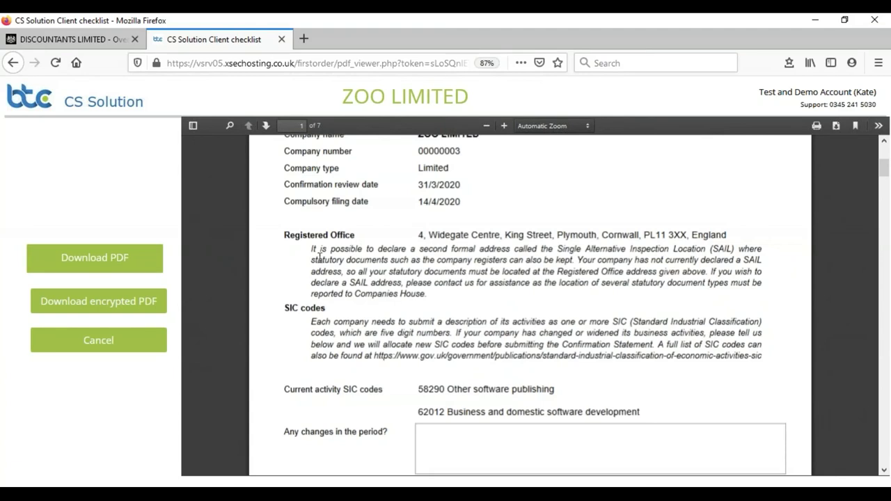
{"action": "left_click_drag", "start_coordinate": [313, 248], "coordinate": [426, 299]}
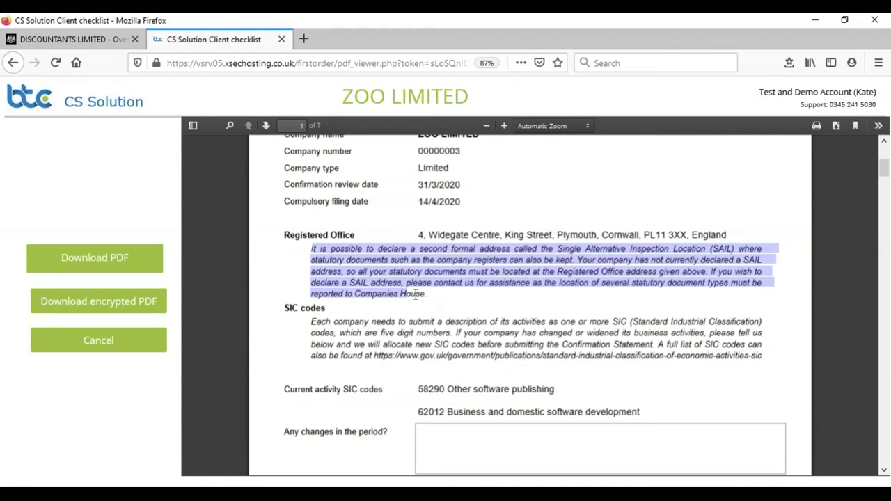
{"action": "left_click", "coordinate": [229, 238]}
{"action": "scroll", "coordinate": [229, 239], "scroll_direction": "down", "scroll_amount": 5}
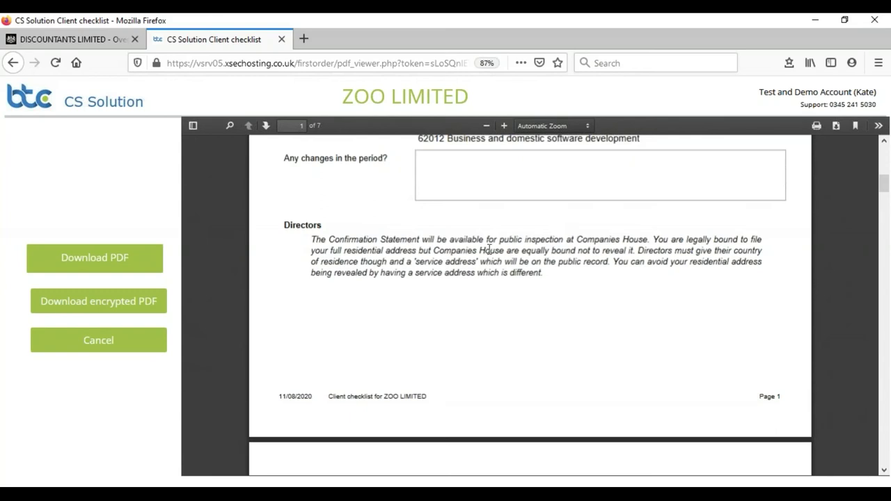
{"action": "left_click_drag", "start_coordinate": [311, 239], "coordinate": [544, 272]}
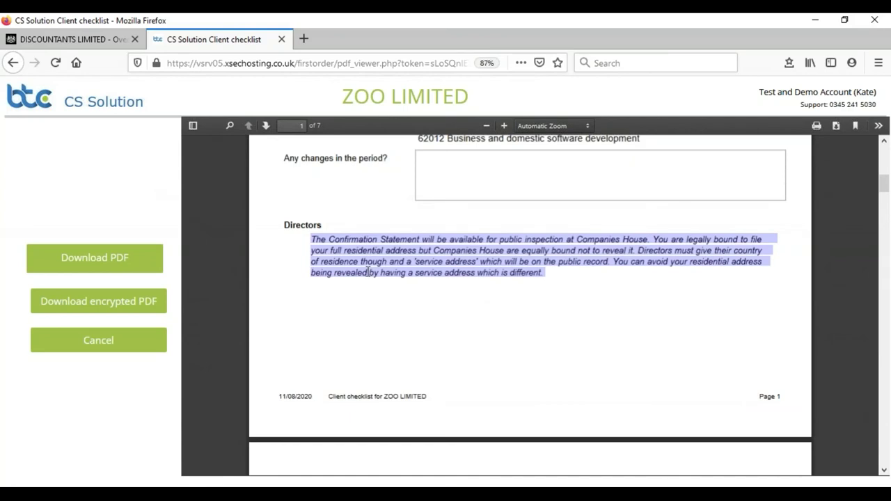
{"action": "scroll", "coordinate": [368, 272], "scroll_direction": "up", "scroll_amount": 2}
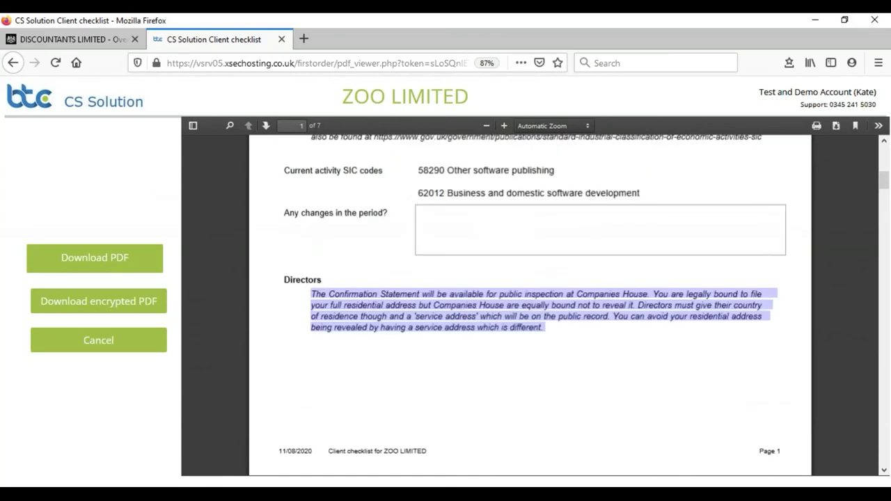
{"action": "left_click", "coordinate": [366, 346]}
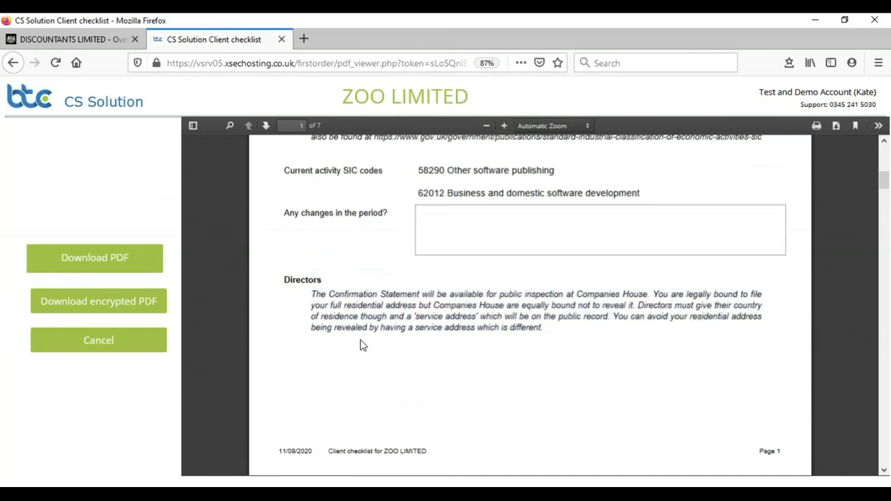
{"action": "scroll", "coordinate": [372, 304], "scroll_direction": "down", "scroll_amount": 8}
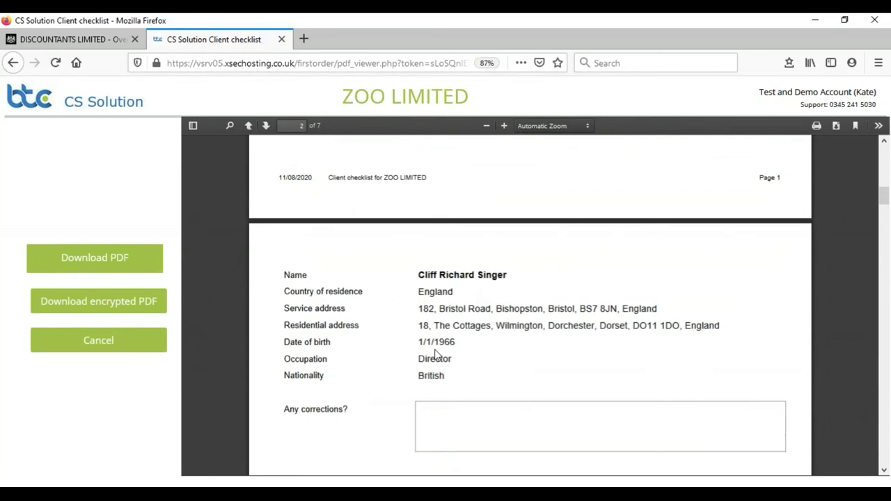
{"action": "scroll", "coordinate": [439, 332], "scroll_direction": "down", "scroll_amount": 2}
{"action": "scroll", "coordinate": [437, 326], "scroll_direction": "down", "scroll_amount": 1}
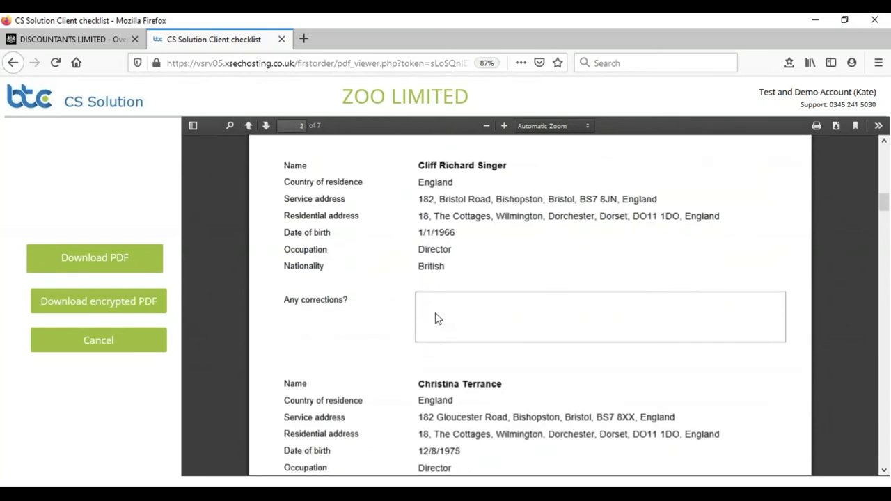
{"action": "scroll", "coordinate": [437, 318], "scroll_direction": "down", "scroll_amount": 6}
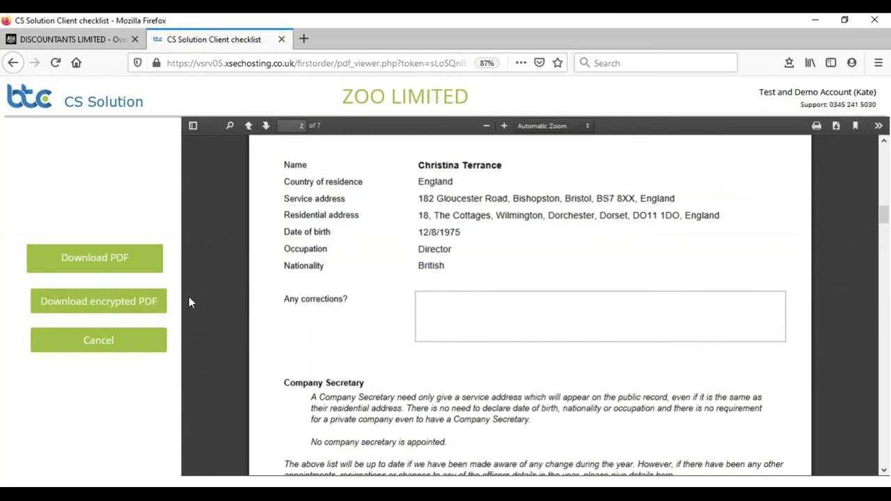
{"action": "scroll", "coordinate": [191, 295], "scroll_direction": "down", "scroll_amount": 4}
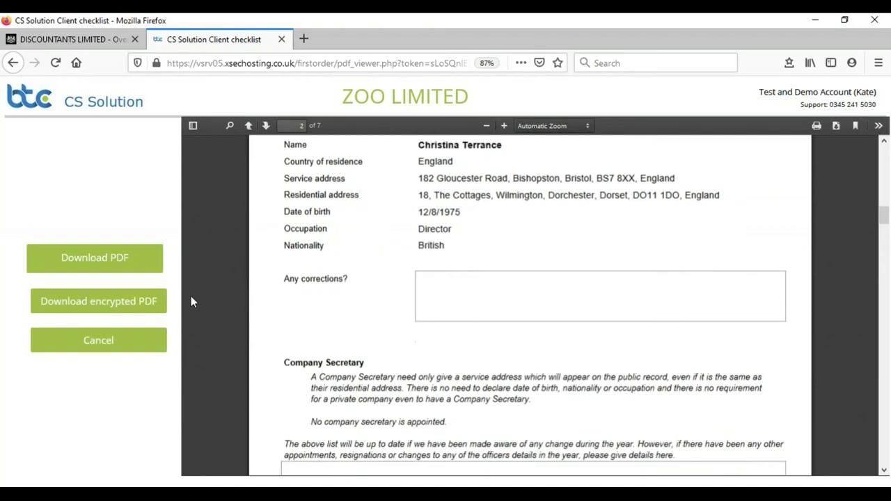
{"action": "scroll", "coordinate": [190, 298], "scroll_direction": "down", "scroll_amount": 4}
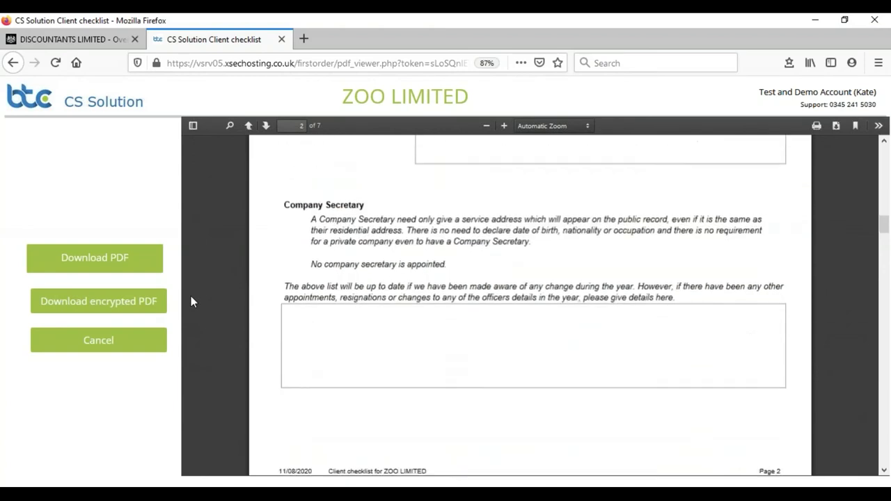
{"action": "scroll", "coordinate": [191, 296], "scroll_direction": "down", "scroll_amount": 7}
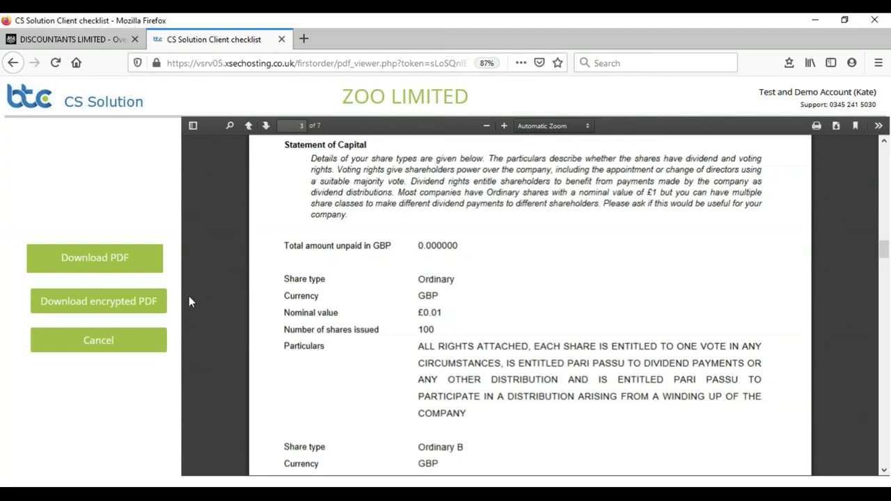
Scroll through the ZOO LIMITED checklist PDF to the end and leave it.
{"action": "scroll", "coordinate": [188, 298], "scroll_direction": "down", "scroll_amount": 3}
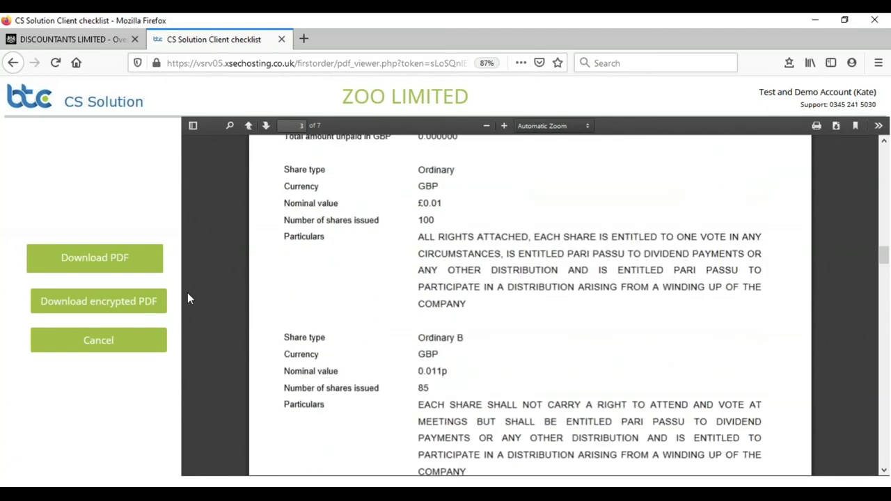
{"action": "scroll", "coordinate": [188, 297], "scroll_direction": "down", "scroll_amount": 2}
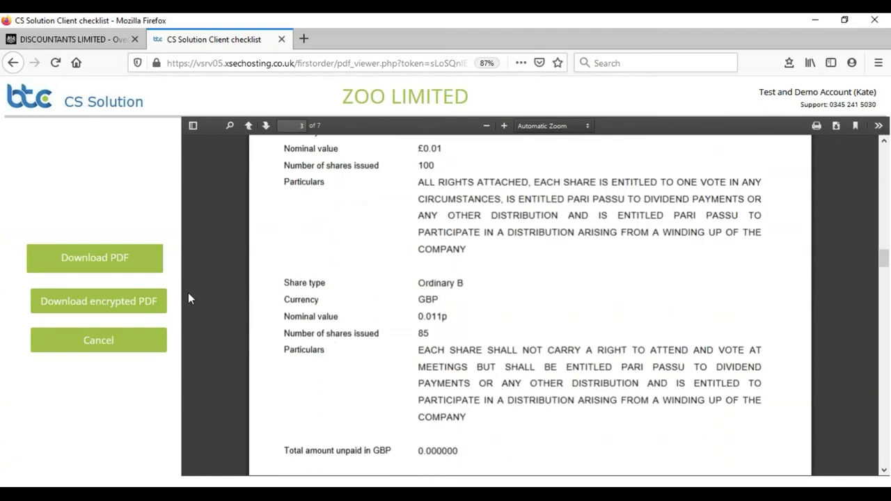
{"action": "scroll", "coordinate": [188, 298], "scroll_direction": "down", "scroll_amount": 8}
{"action": "scroll", "coordinate": [188, 298], "scroll_direction": "down", "scroll_amount": 10}
{"action": "scroll", "coordinate": [188, 298], "scroll_direction": "down", "scroll_amount": 5}
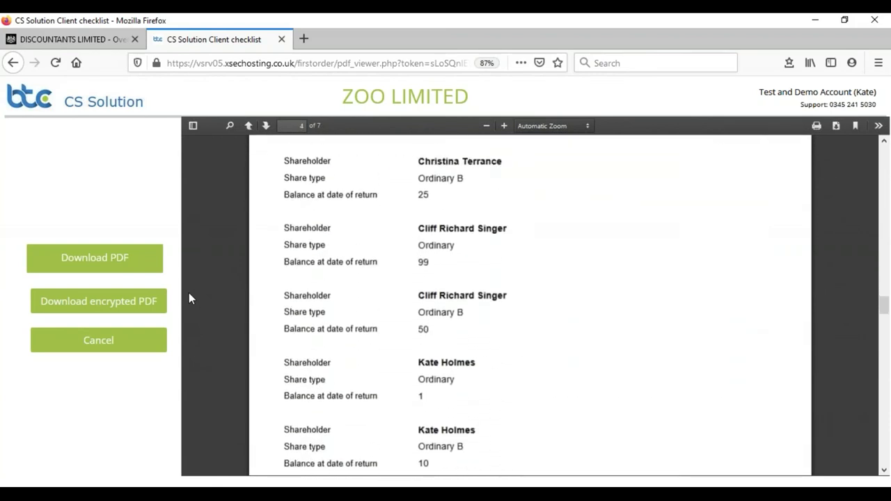
{"action": "scroll", "coordinate": [188, 298], "scroll_direction": "down", "scroll_amount": 11}
{"action": "scroll", "coordinate": [189, 298], "scroll_direction": "down", "scroll_amount": 12}
{"action": "scroll", "coordinate": [188, 298], "scroll_direction": "down", "scroll_amount": 10}
{"action": "scroll", "coordinate": [180, 300], "scroll_direction": "down", "scroll_amount": 3}
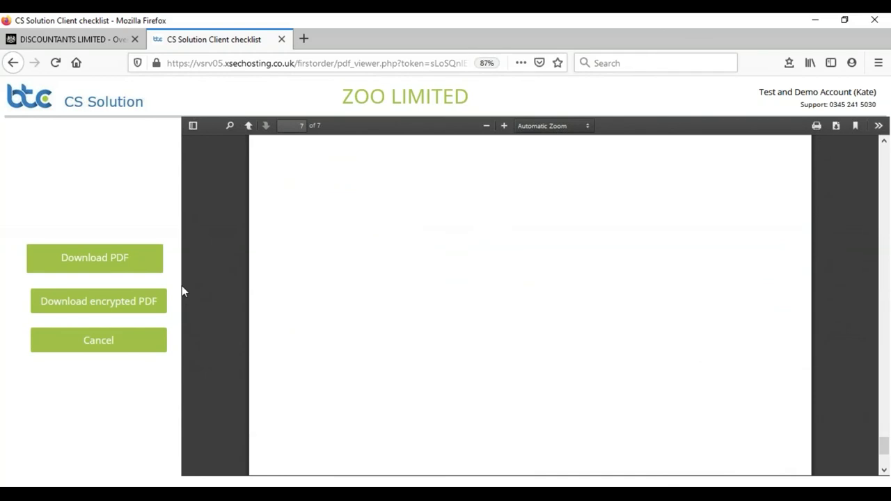
{"action": "scroll", "coordinate": [238, 279], "scroll_direction": "up", "scroll_amount": 3}
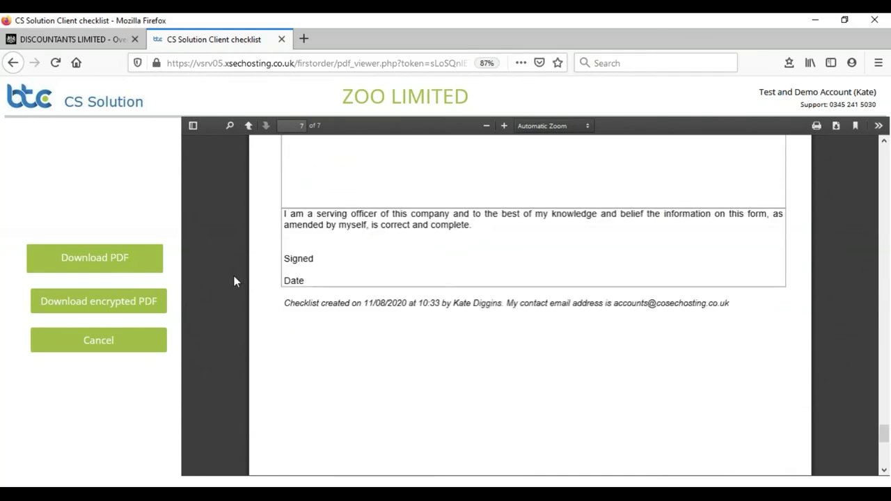
{"action": "scroll", "coordinate": [235, 278], "scroll_direction": "up", "scroll_amount": 3}
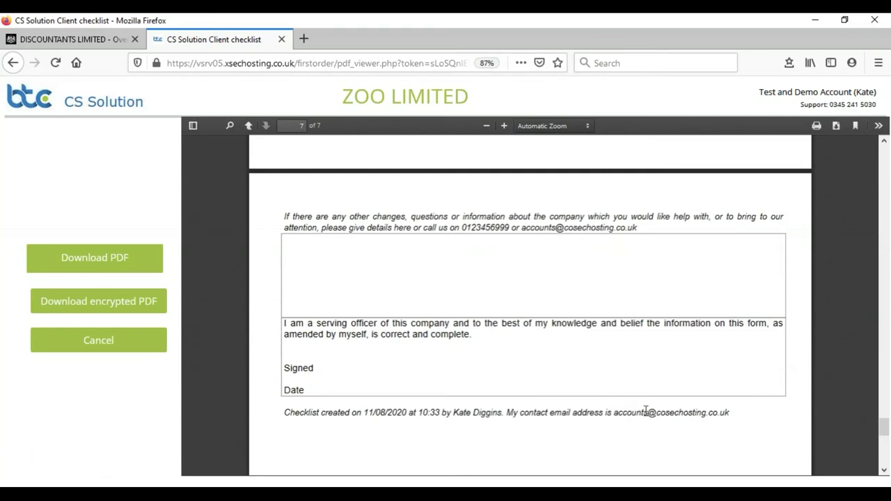
{"action": "left_click", "coordinate": [91, 345]}
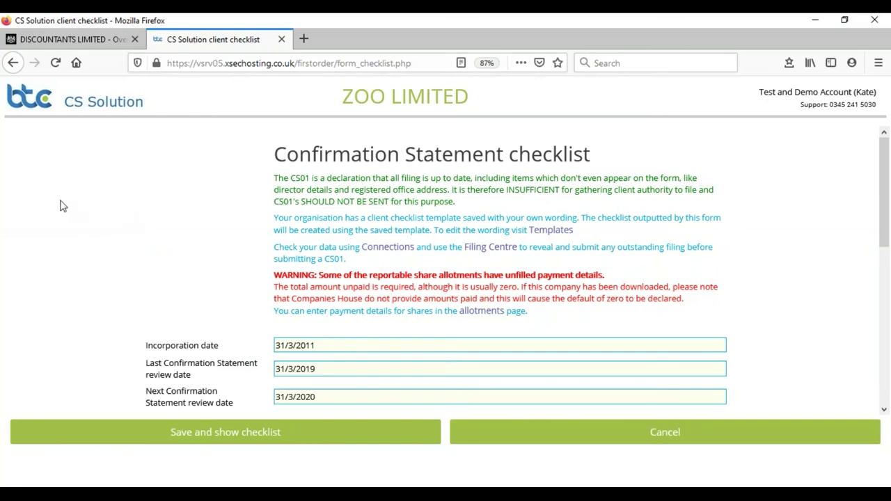
Cancel the checklist form and start a CS01 Confirmation Statement for ZOO LIMITED.
{"action": "mouse_move", "coordinate": [717, 393]}
{"action": "left_click", "coordinate": [684, 442]}
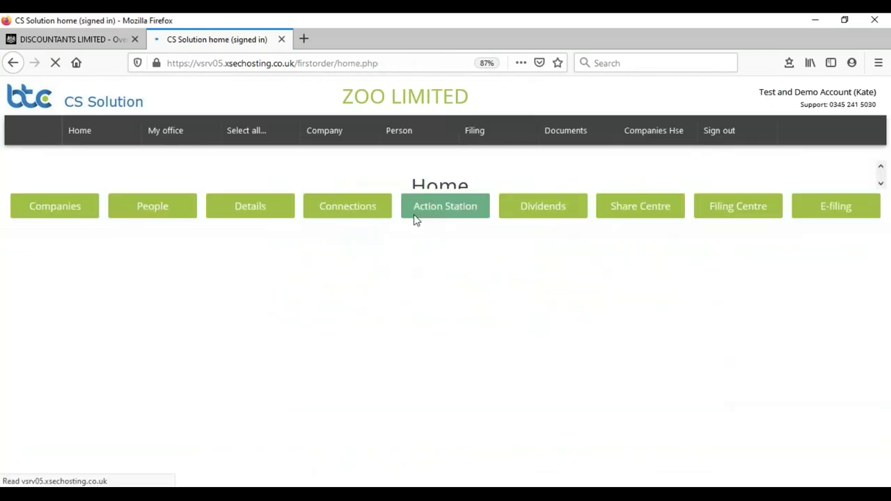
{"action": "mouse_move", "coordinate": [473, 138]}
{"action": "mouse_move", "coordinate": [487, 198]}
{"action": "left_click", "coordinate": [367, 221]}
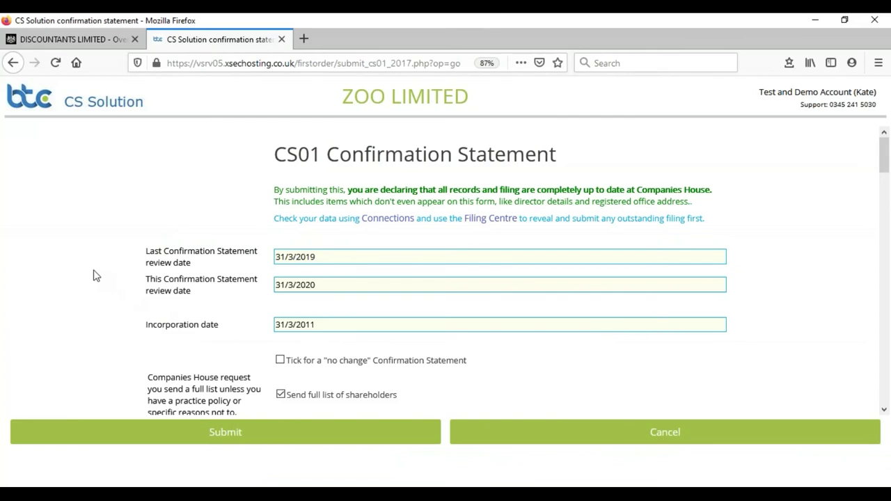
Scroll through the CS01 form's dates, share capital and shareholder balances, then back to the top.
{"action": "scroll", "coordinate": [95, 276], "scroll_direction": "down", "scroll_amount": 6}
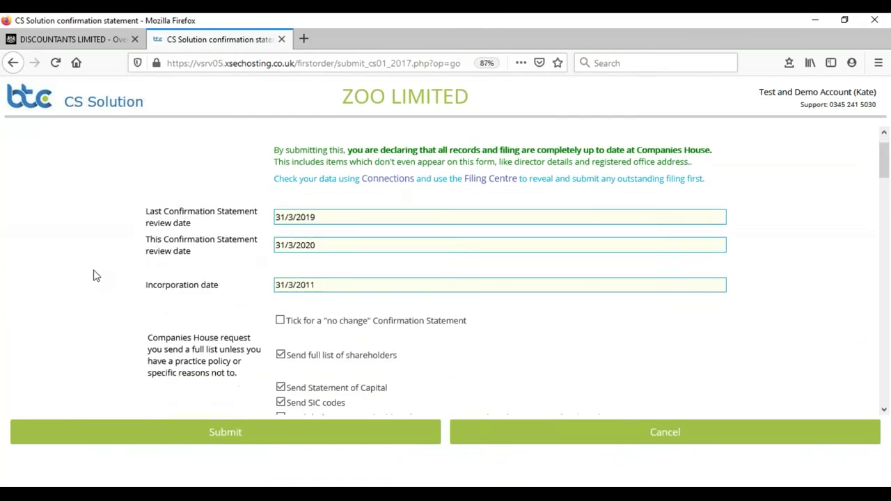
{"action": "scroll", "coordinate": [95, 276], "scroll_direction": "down", "scroll_amount": 4}
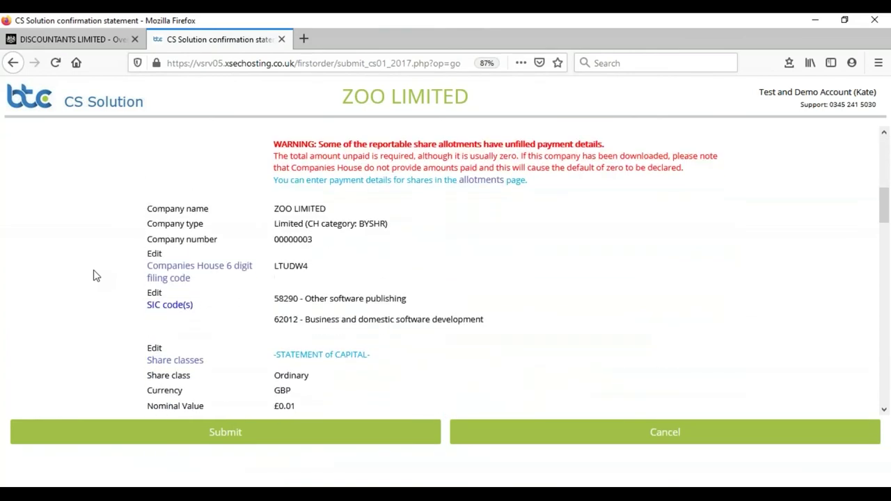
{"action": "scroll", "coordinate": [96, 275], "scroll_direction": "down", "scroll_amount": 15}
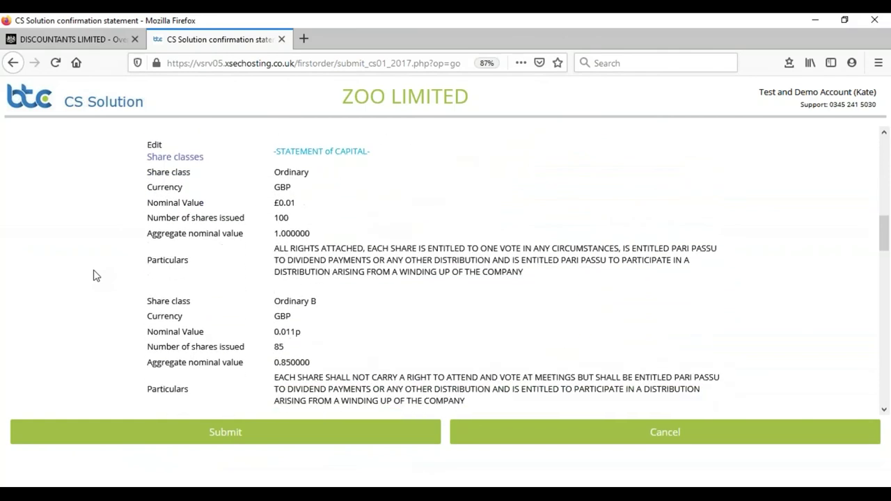
{"action": "scroll", "coordinate": [96, 275], "scroll_direction": "down", "scroll_amount": 6}
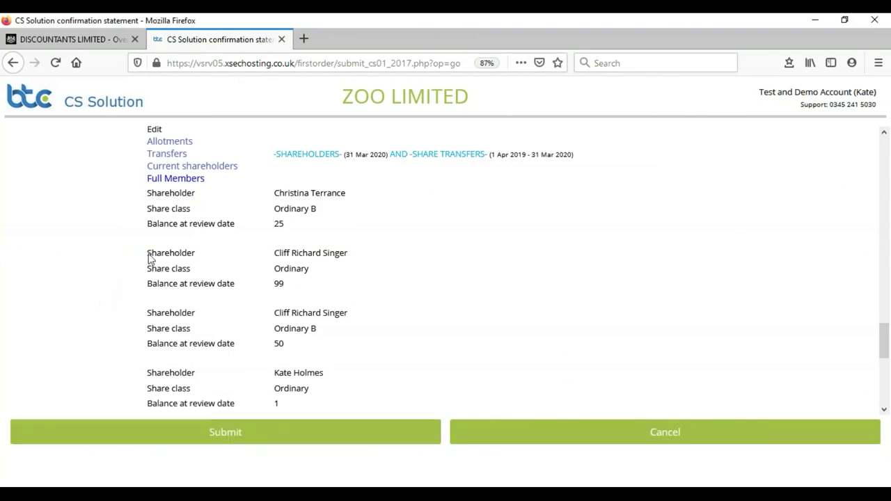
{"action": "scroll", "coordinate": [532, 267], "scroll_direction": "up", "scroll_amount": 2}
{"action": "scroll", "coordinate": [532, 267], "scroll_direction": "down", "scroll_amount": 5}
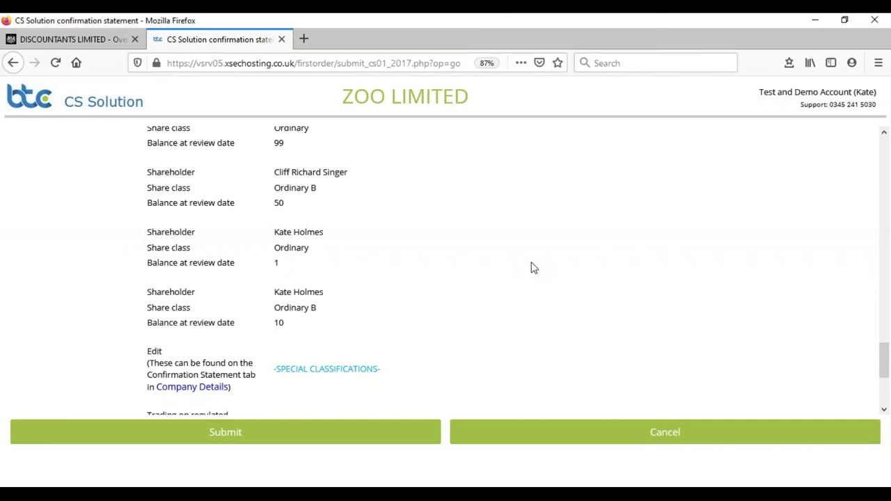
{"action": "scroll", "coordinate": [532, 267], "scroll_direction": "up", "scroll_amount": 8}
{"action": "scroll", "coordinate": [531, 267], "scroll_direction": "up", "scroll_amount": 12}
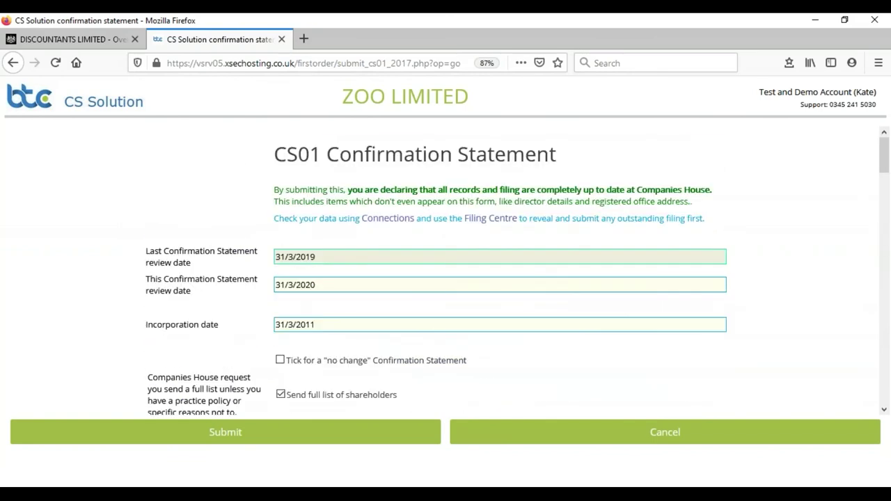
{"action": "mouse_move", "coordinate": [507, 124]}
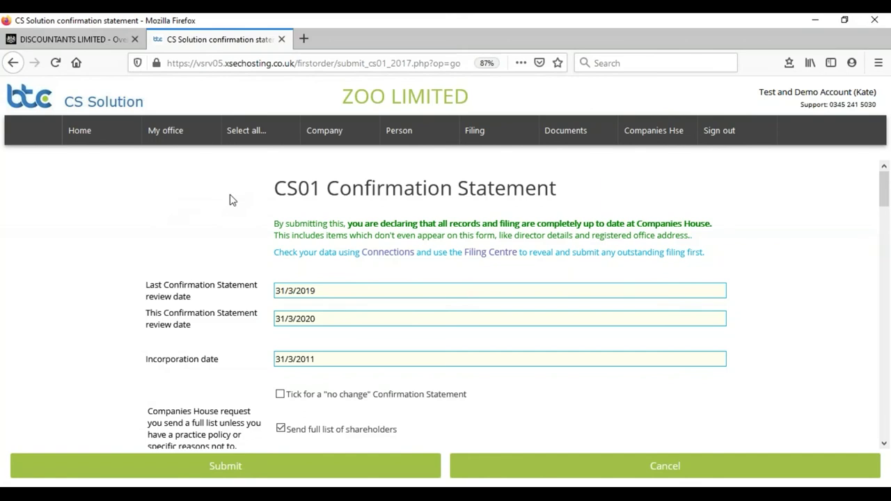
{"action": "mouse_move", "coordinate": [327, 131]}
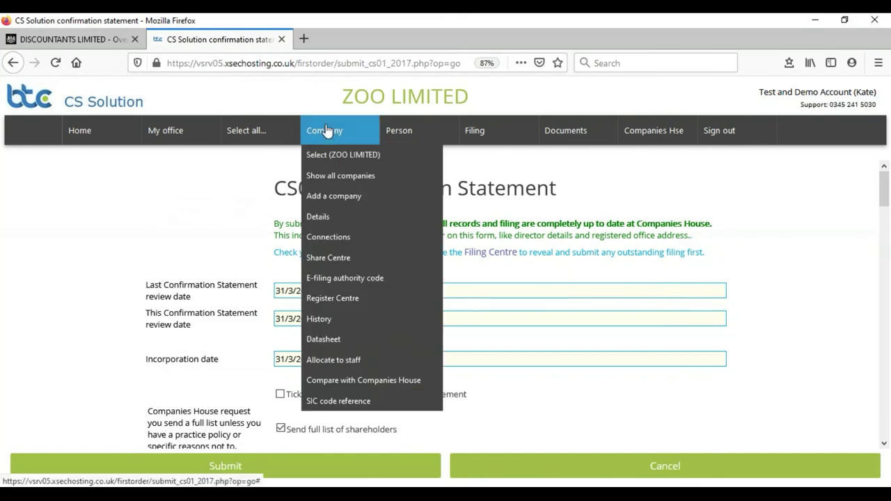
Review ZOO LIMITED's accounts dates, confirmation statement dates and registered office, then open Connections.
{"action": "left_click", "coordinate": [317, 222]}
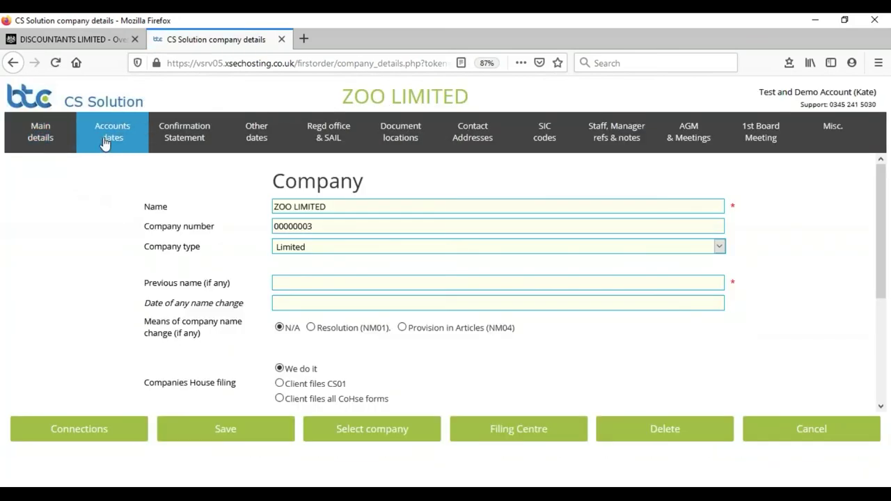
{"action": "left_click", "coordinate": [105, 141]}
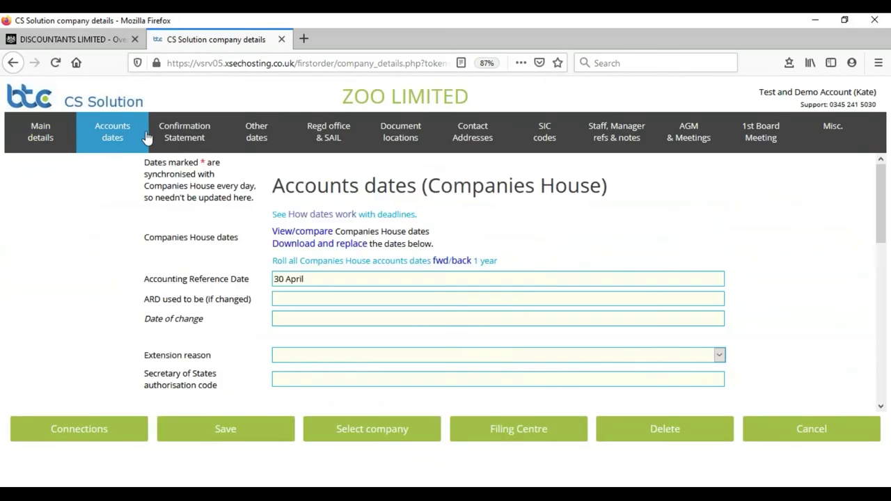
{"action": "left_click", "coordinate": [179, 137]}
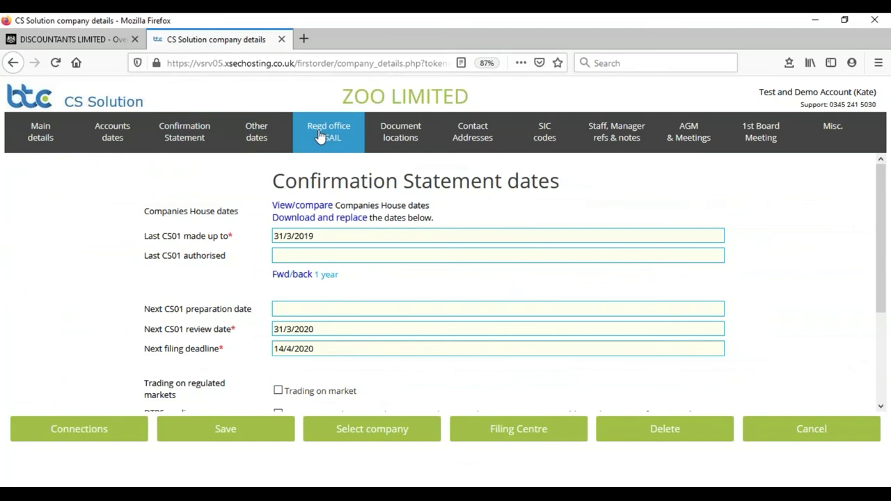
{"action": "left_click", "coordinate": [319, 136]}
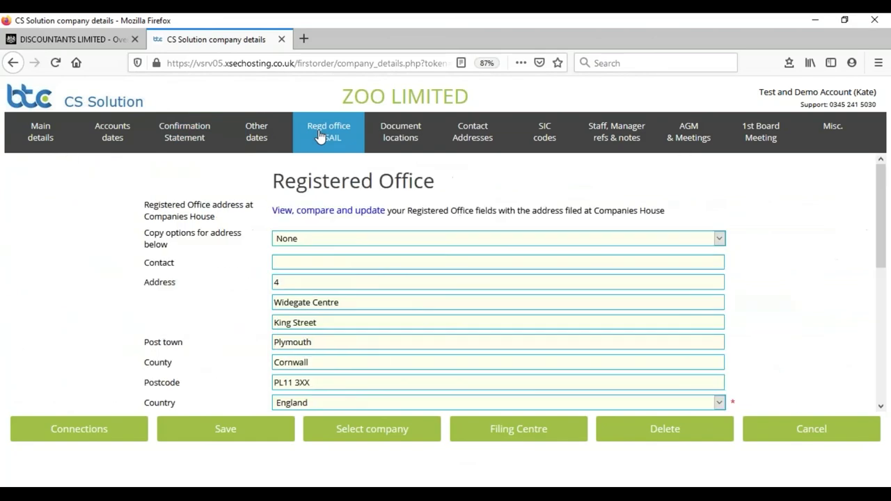
{"action": "left_click", "coordinate": [74, 435]}
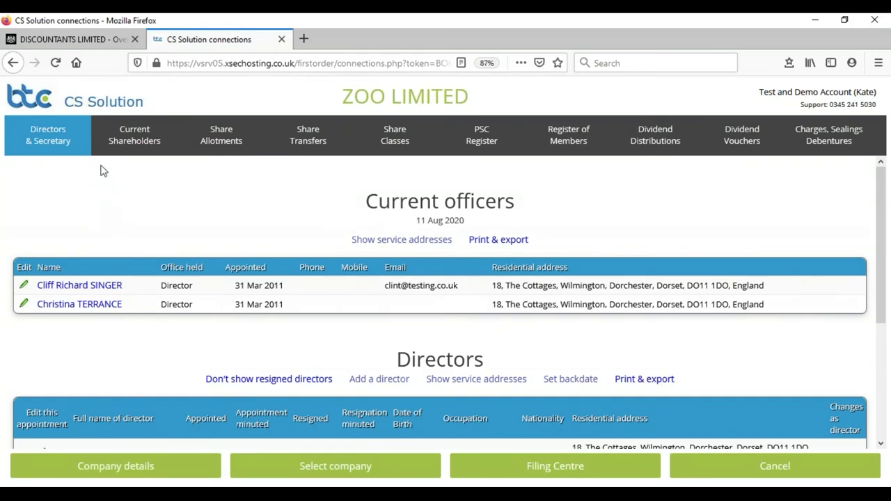
View ZOO LIMITED's current shareholders, share allotments, share transfers, PSC register and dividend distributions in turn.
{"action": "left_click", "coordinate": [129, 139]}
{"action": "left_click", "coordinate": [233, 139]}
{"action": "left_click", "coordinate": [302, 140]}
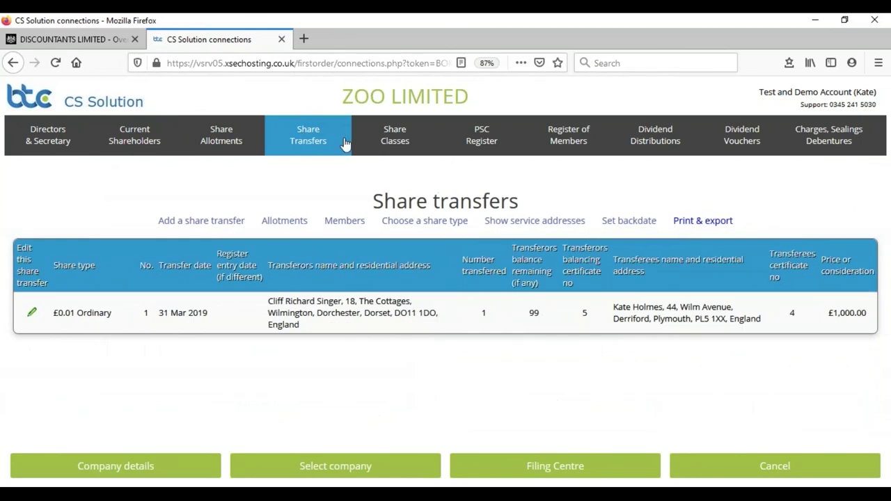
{"action": "left_click", "coordinate": [482, 137]}
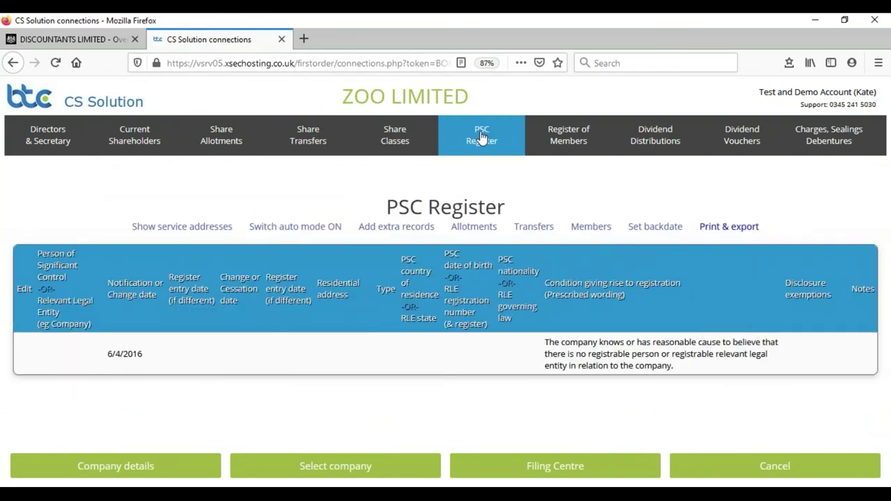
{"action": "left_click", "coordinate": [653, 131]}
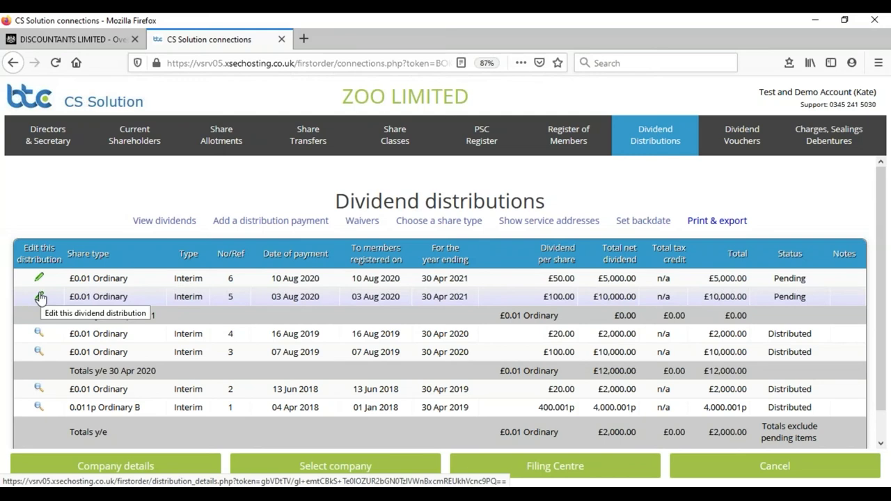
Edit dividend distribution 5 and make its individual voucher records for the £0.01 Ordinary shares.
{"action": "left_click", "coordinate": [39, 297]}
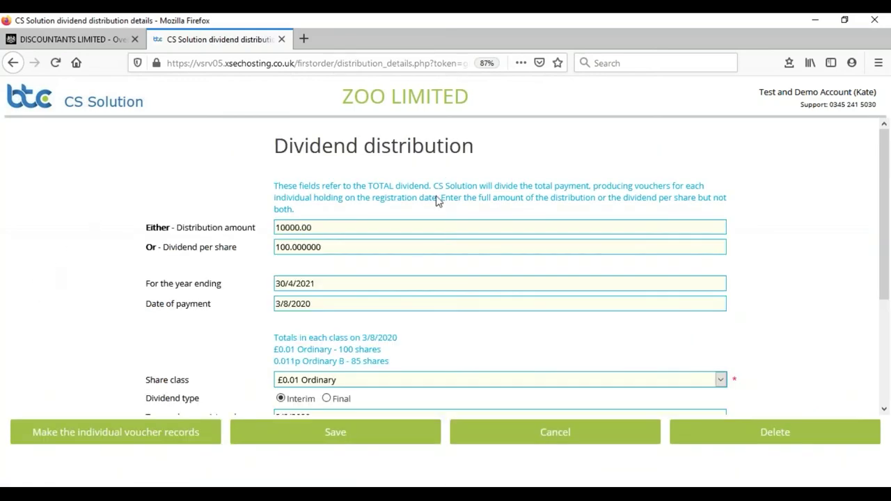
{"action": "mouse_move", "coordinate": [354, 227]}
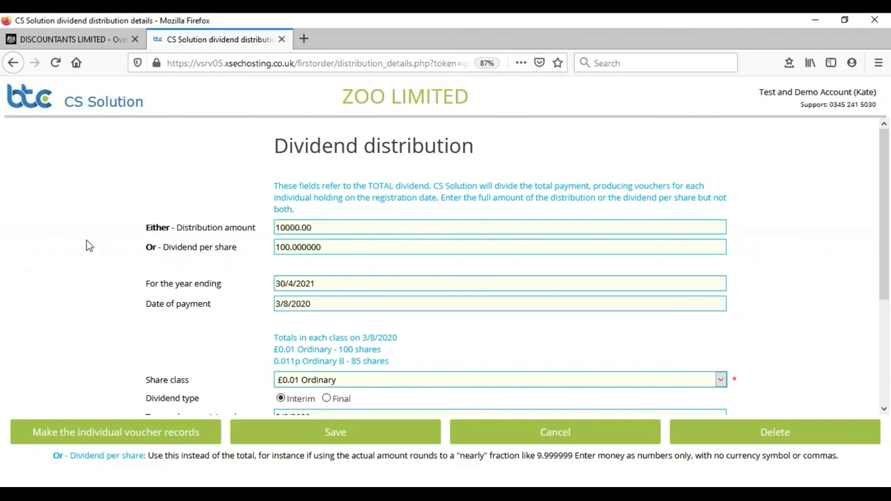
{"action": "scroll", "coordinate": [77, 245], "scroll_direction": "down", "scroll_amount": 2}
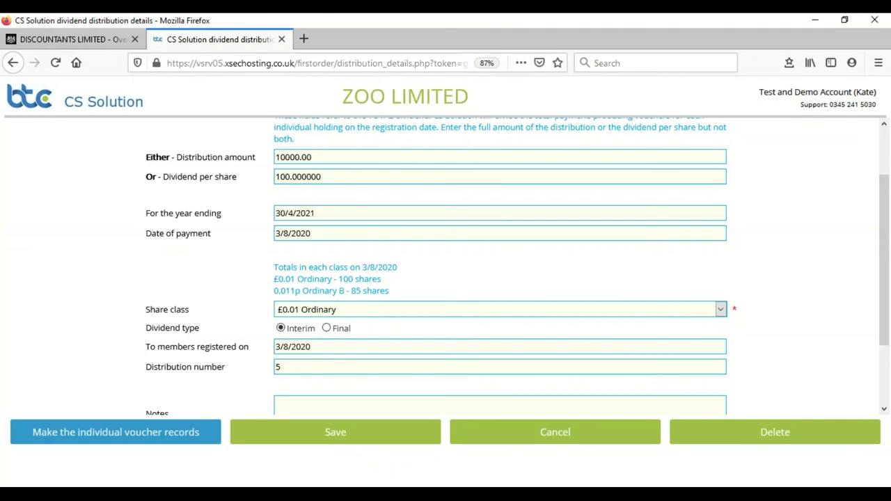
{"action": "left_click", "coordinate": [109, 426]}
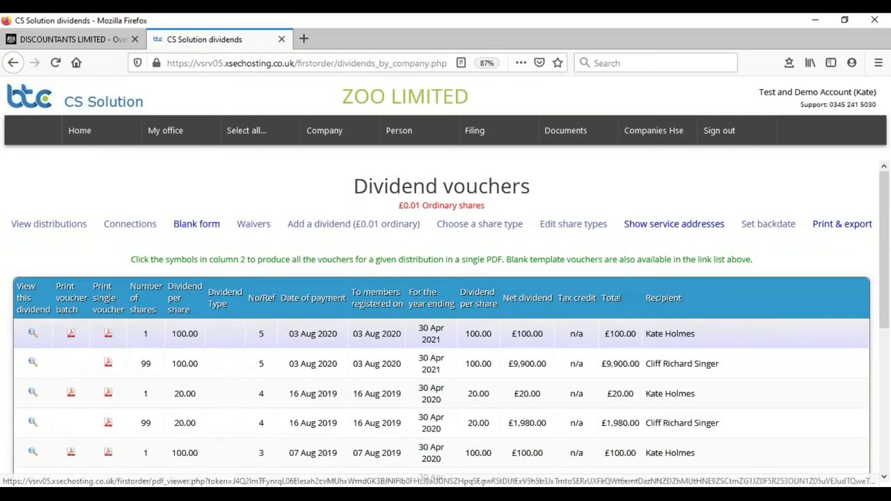
Open and scroll the 2-page ZOO LIMITED £100.00 interim dividend voucher PDF, payable 3 August 2020.
{"action": "left_click", "coordinate": [70, 336]}
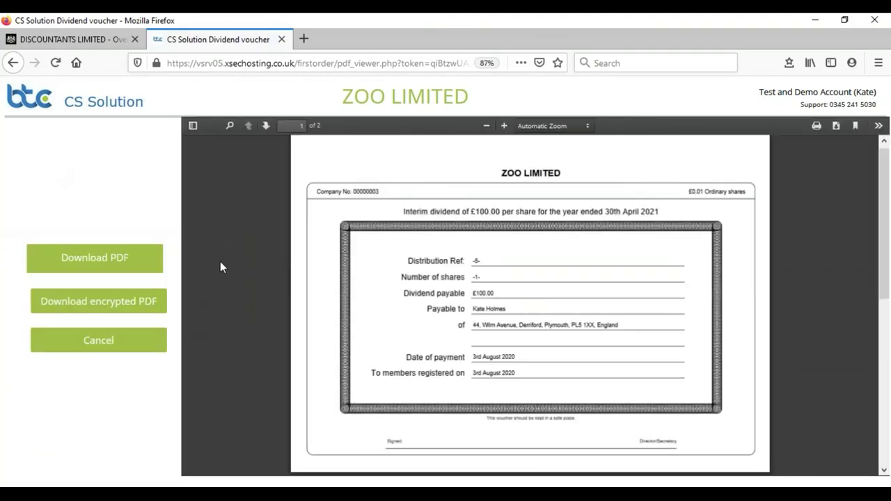
{"action": "scroll", "coordinate": [220, 268], "scroll_direction": "down", "scroll_amount": 5}
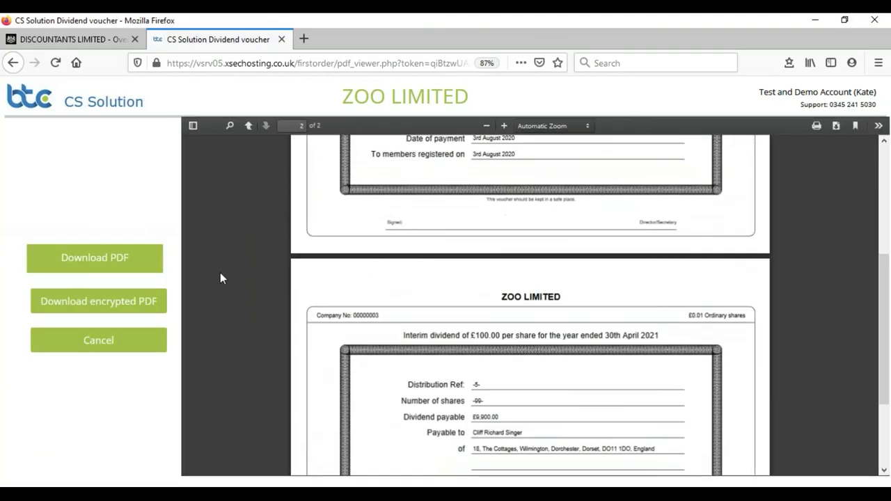
{"action": "scroll", "coordinate": [219, 275], "scroll_direction": "up", "scroll_amount": 7}
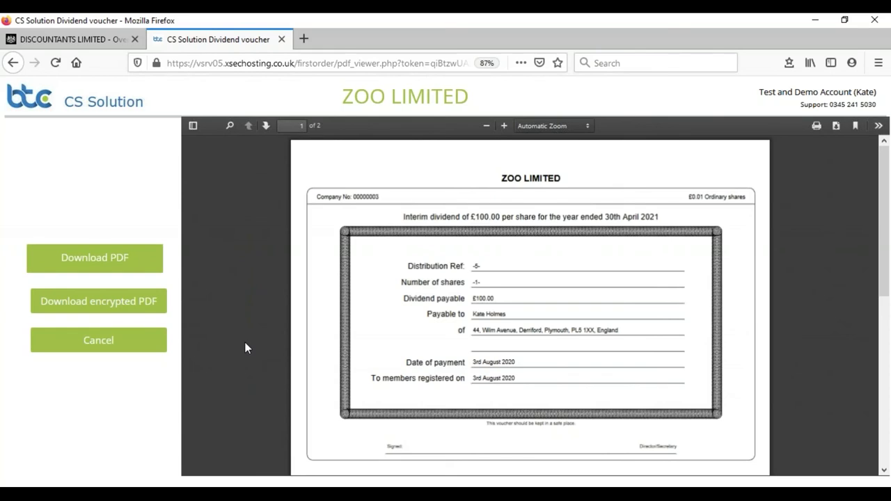
{"action": "scroll", "coordinate": [156, 120], "scroll_direction": "down", "scroll_amount": 1}
{"action": "mouse_move", "coordinate": [155, 130]}
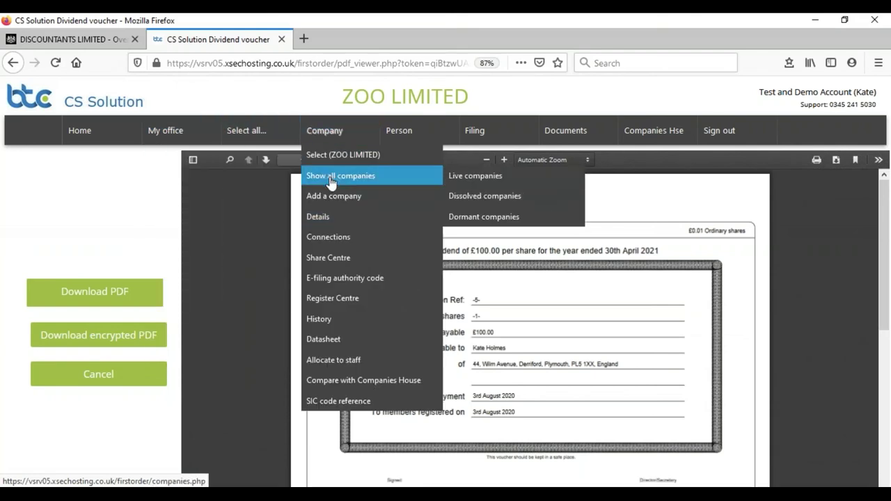
Pick DEVIL GATE DRIVE LIMITED from the all-companies list to show its Home page.
{"action": "left_click", "coordinate": [332, 178]}
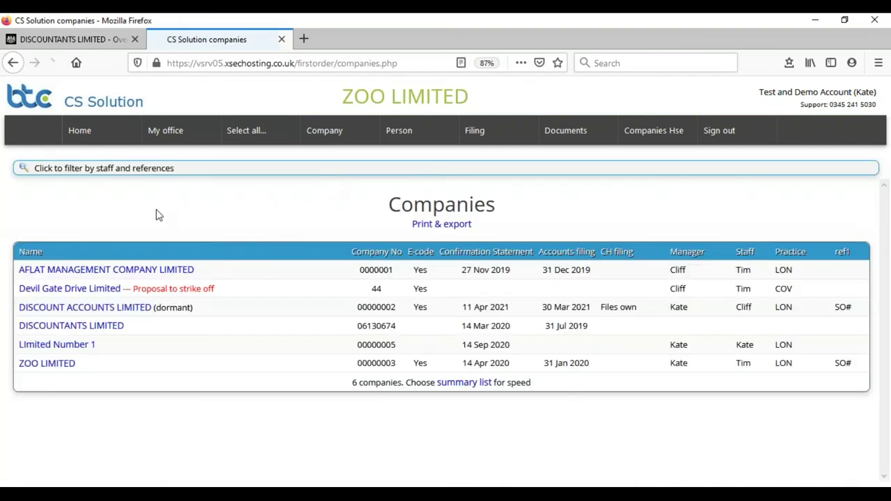
{"action": "left_click", "coordinate": [72, 291]}
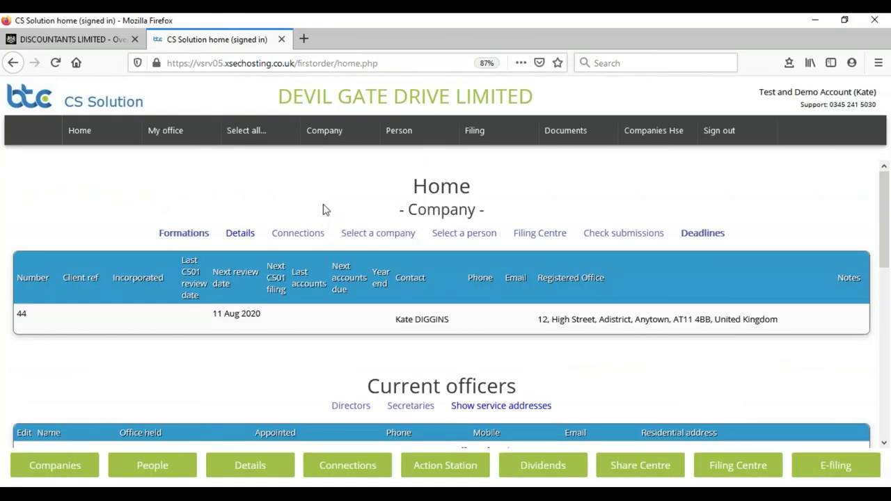
{"action": "mouse_move", "coordinate": [244, 136]}
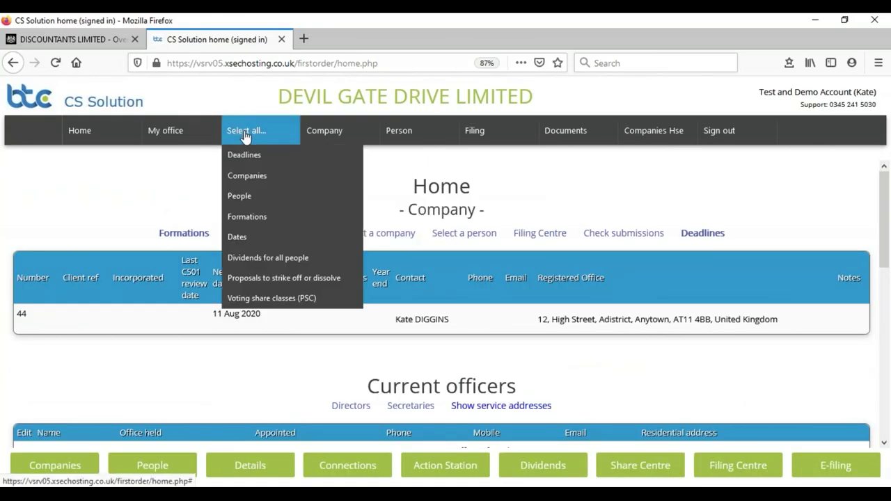
Review voting share classes for Discount Accounts Limited and ZOO LIMITED, noting Ordinary B cannot vote.
{"action": "left_click", "coordinate": [284, 299]}
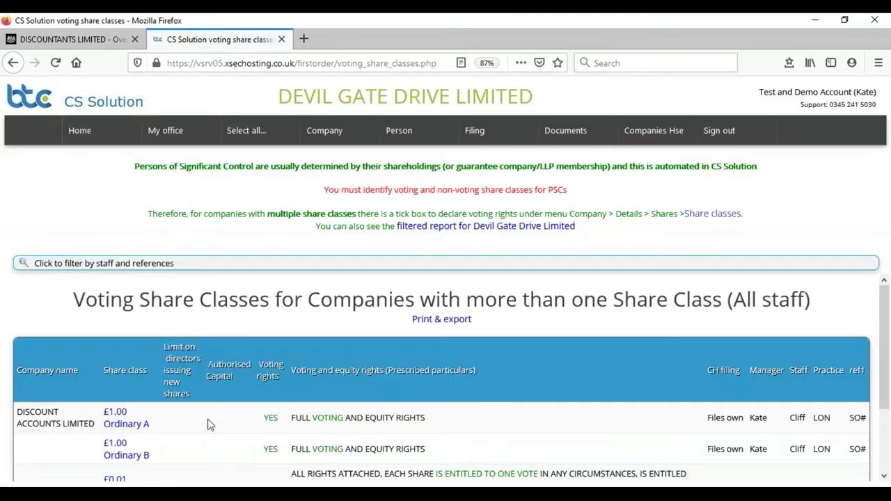
{"action": "scroll", "coordinate": [208, 423], "scroll_direction": "down", "scroll_amount": 3}
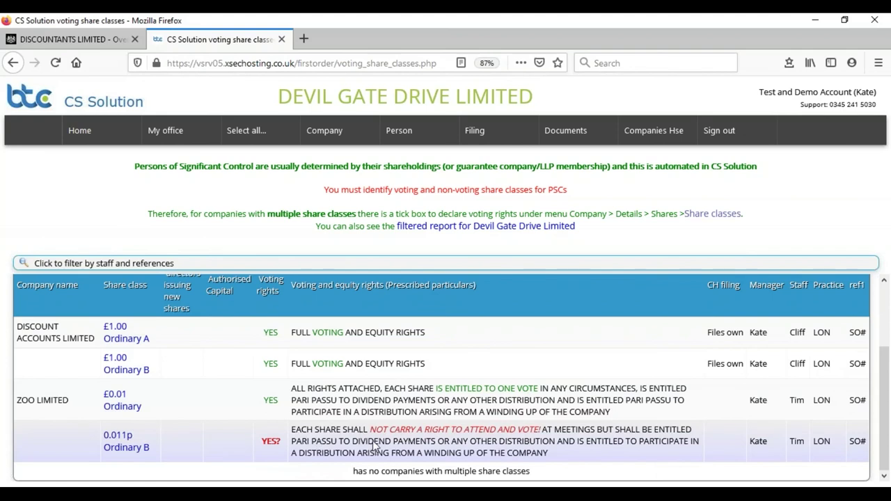
{"action": "left_click_drag", "start_coordinate": [369, 432], "coordinate": [549, 435]}
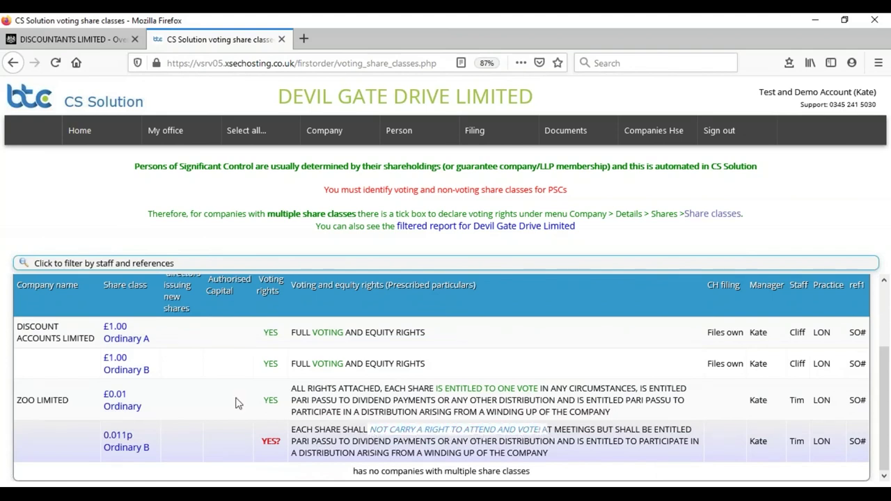
{"action": "left_click", "coordinate": [226, 402]}
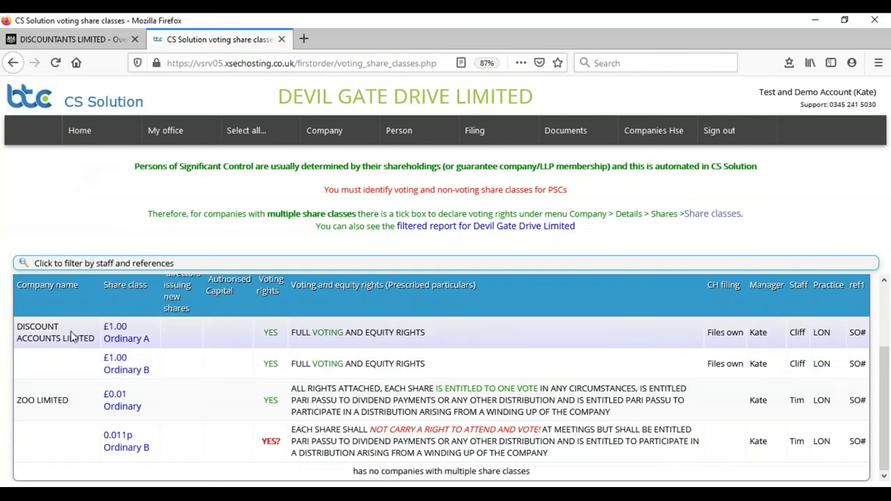
{"action": "left_click", "coordinate": [324, 130]}
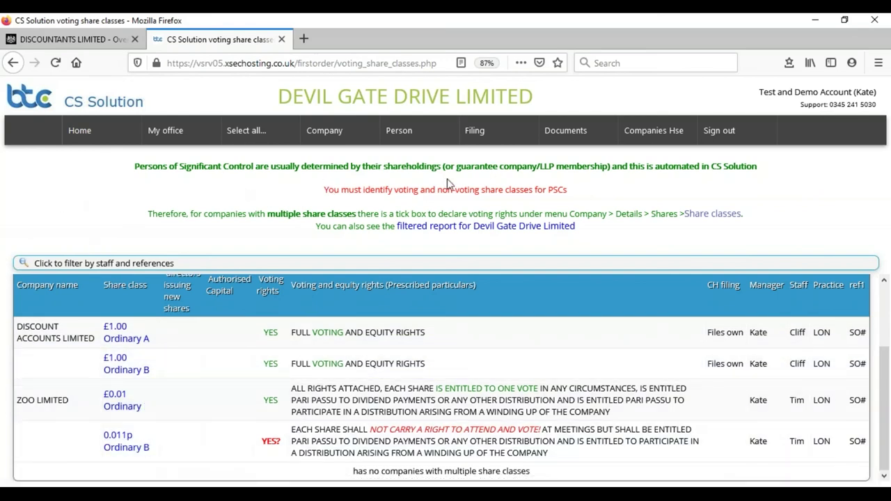
{"action": "mouse_move", "coordinate": [402, 133]}
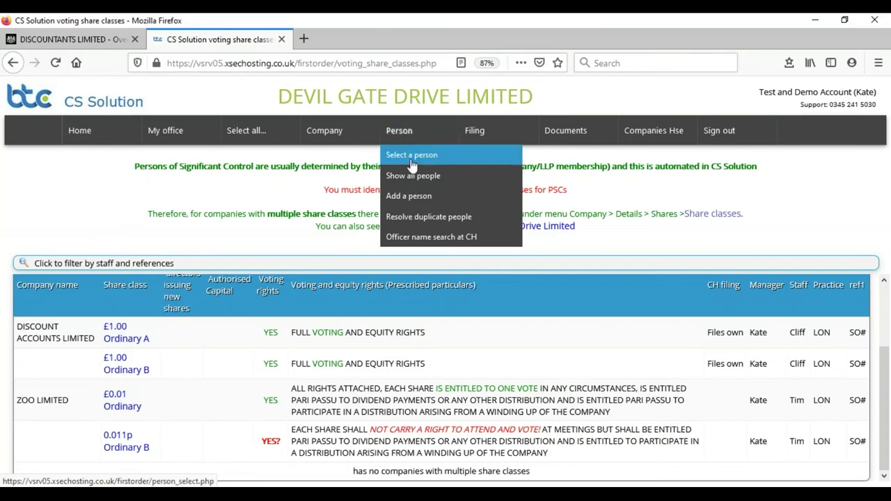
Show and scroll through the list of all people on record.
{"action": "left_click", "coordinate": [414, 175]}
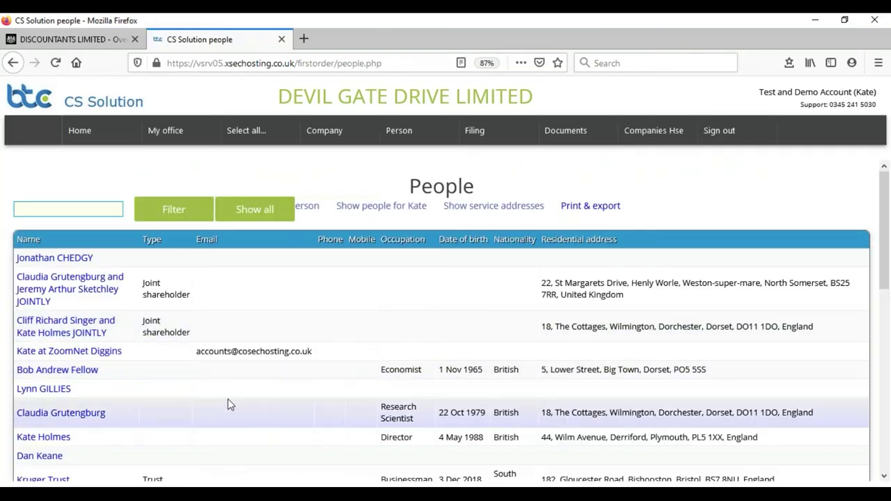
{"action": "scroll", "coordinate": [228, 398], "scroll_direction": "down", "scroll_amount": 3}
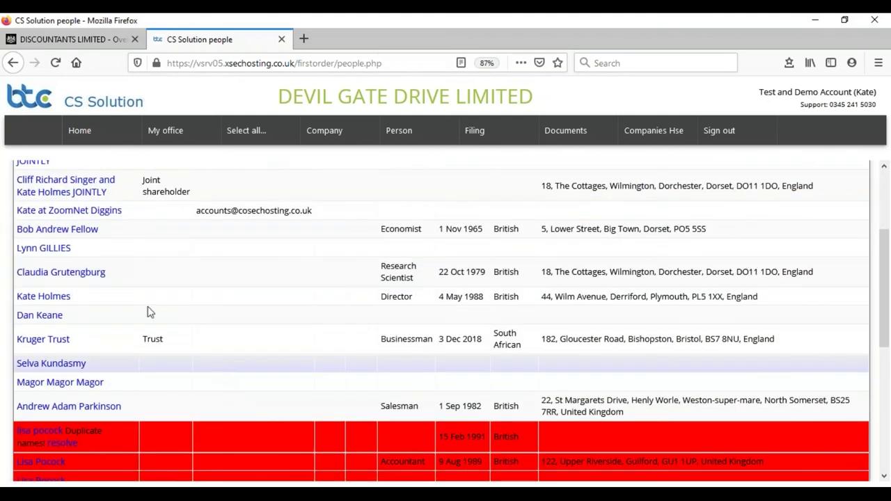
{"action": "scroll", "coordinate": [85, 247], "scroll_direction": "up", "scroll_amount": 3}
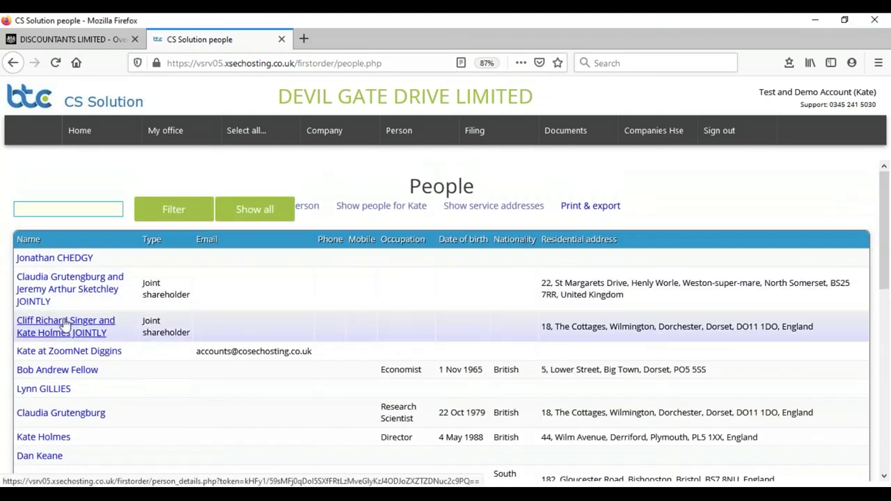
{"action": "scroll", "coordinate": [62, 352], "scroll_direction": "down", "scroll_amount": 10}
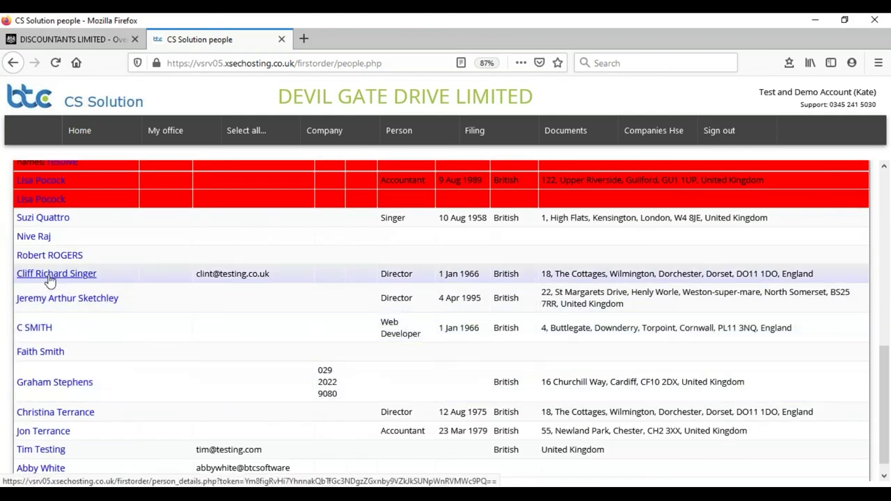
View one director's person details and cancel without saving any changes.
{"action": "left_click", "coordinate": [49, 274]}
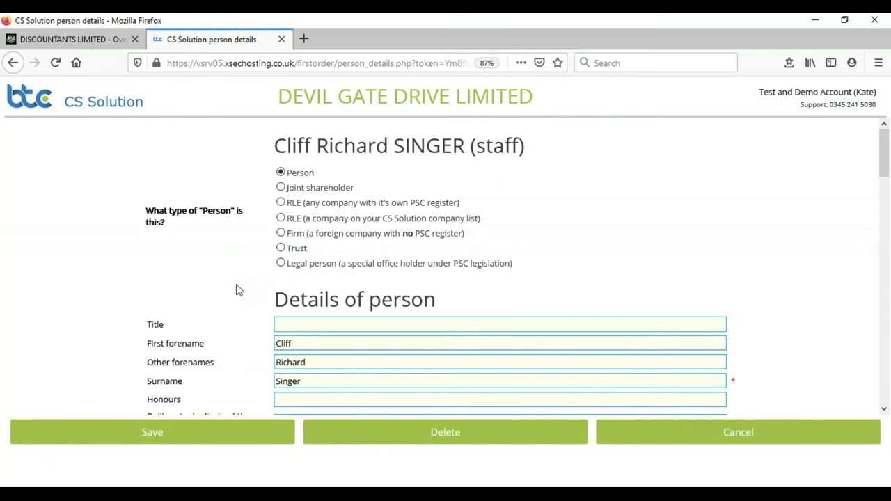
{"action": "scroll", "coordinate": [40, 281], "scroll_direction": "down", "scroll_amount": 6}
{"action": "scroll", "coordinate": [50, 284], "scroll_direction": "up", "scroll_amount": 5}
{"action": "left_click", "coordinate": [742, 433]}
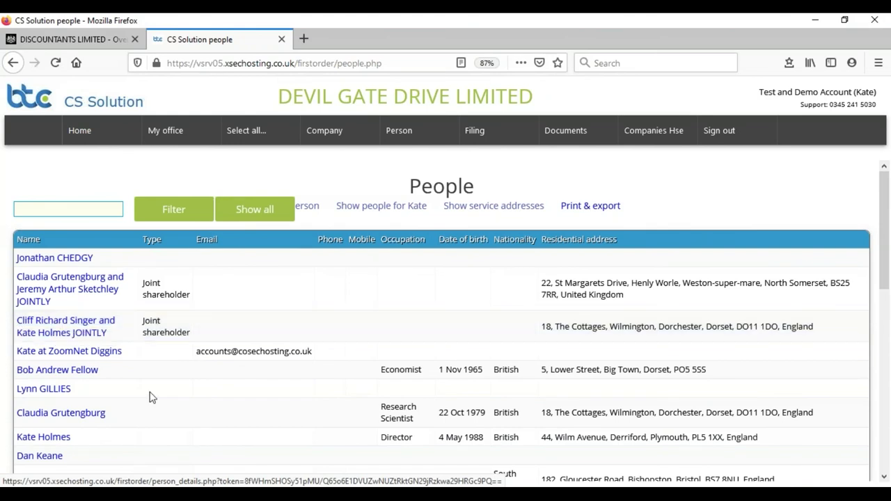
{"action": "left_click", "coordinate": [47, 323]}
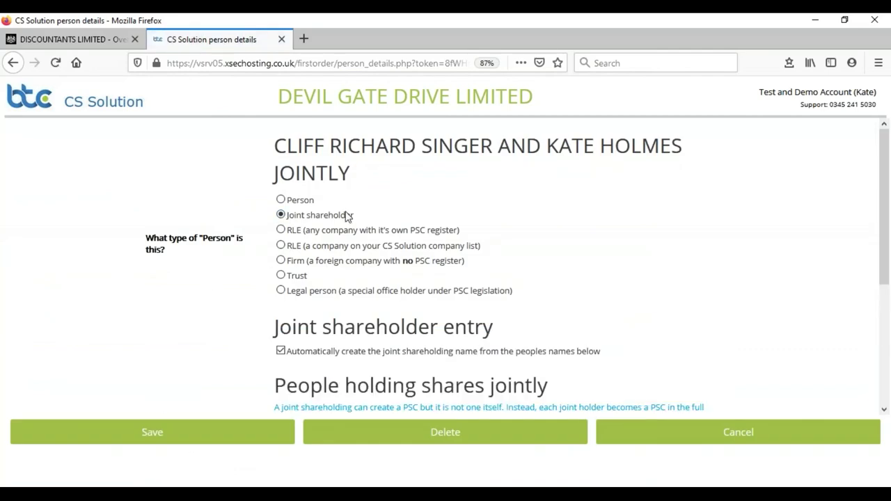
{"action": "scroll", "coordinate": [118, 250], "scroll_direction": "down", "scroll_amount": 2}
{"action": "scroll", "coordinate": [119, 250], "scroll_direction": "down", "scroll_amount": 5}
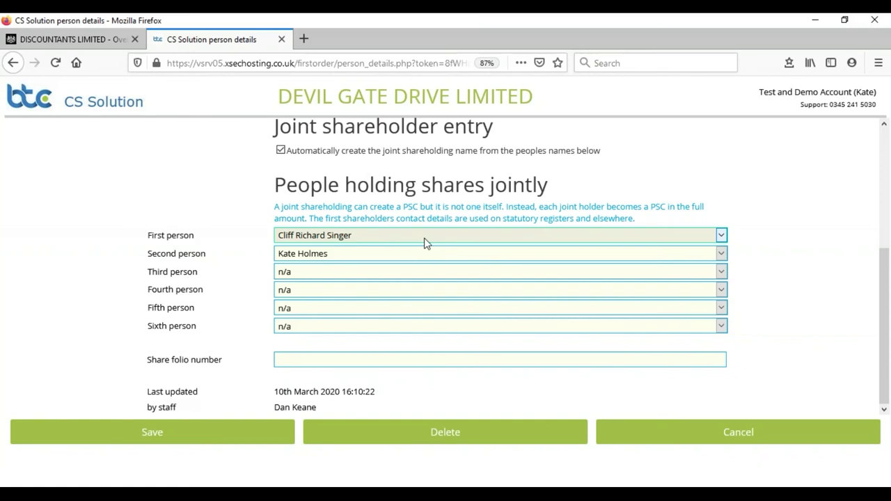
{"action": "scroll", "coordinate": [174, 203], "scroll_direction": "up", "scroll_amount": 3}
{"action": "left_click", "coordinate": [756, 446]}
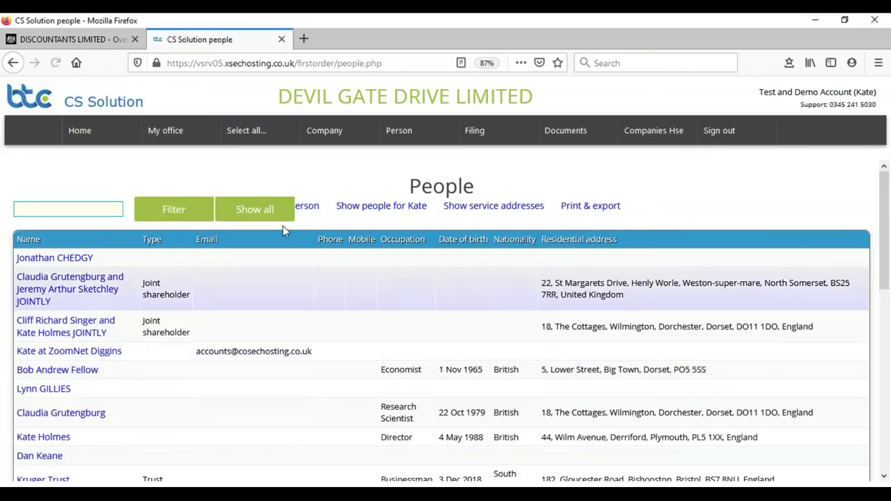
Review the company's share allotments and share transfers registers.
{"action": "mouse_move", "coordinate": [317, 133]}
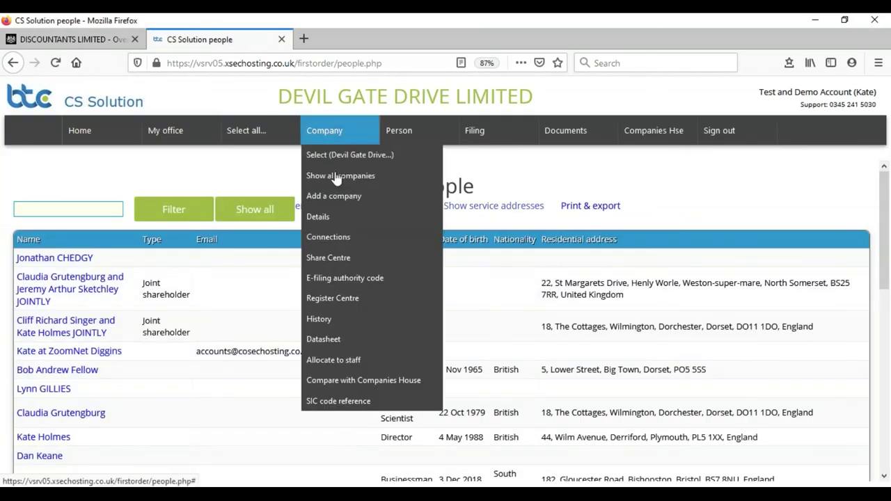
{"action": "left_click", "coordinate": [331, 239]}
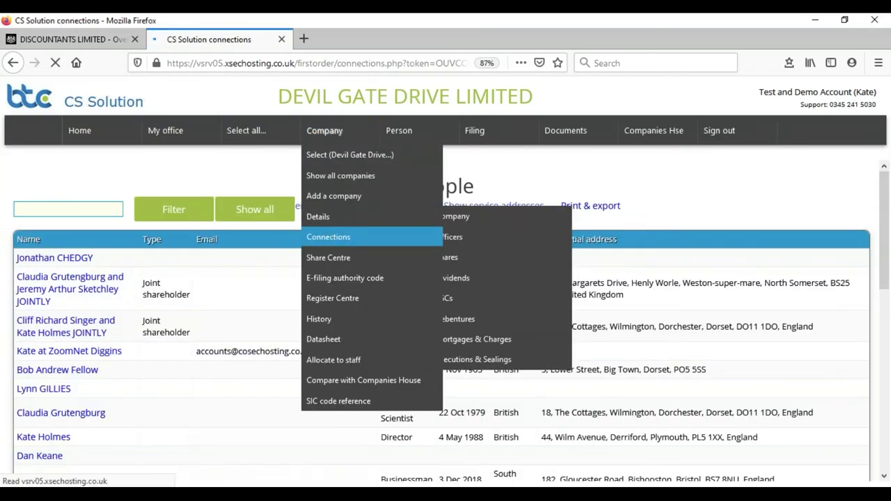
{"action": "left_click", "coordinate": [217, 141]}
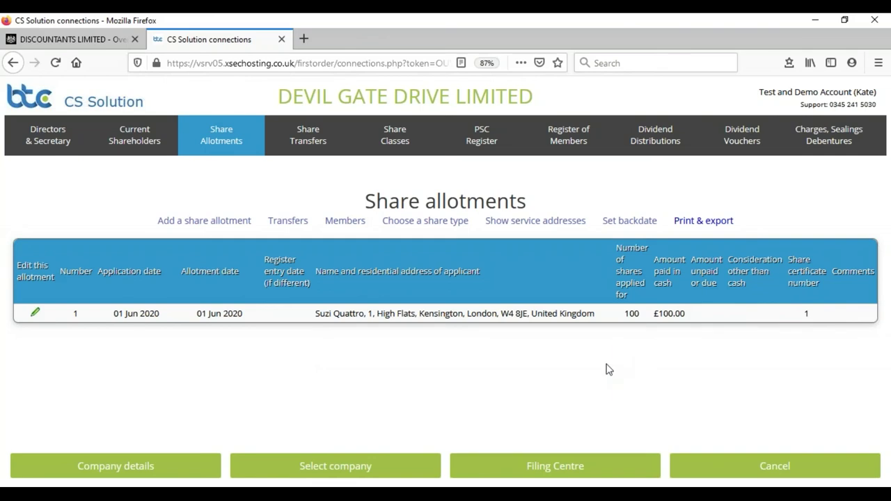
{"action": "left_click", "coordinate": [308, 140]}
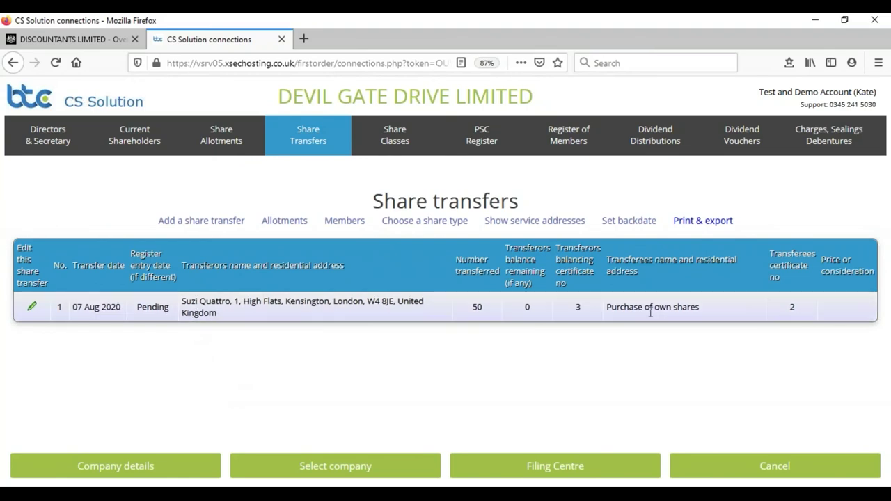
Note the Purchase of own shares transfer, then view the PSC Register with one 75%+ PSC.
{"action": "left_click_drag", "start_coordinate": [606, 309], "coordinate": [697, 307]}
{"action": "left_click", "coordinate": [680, 372]}
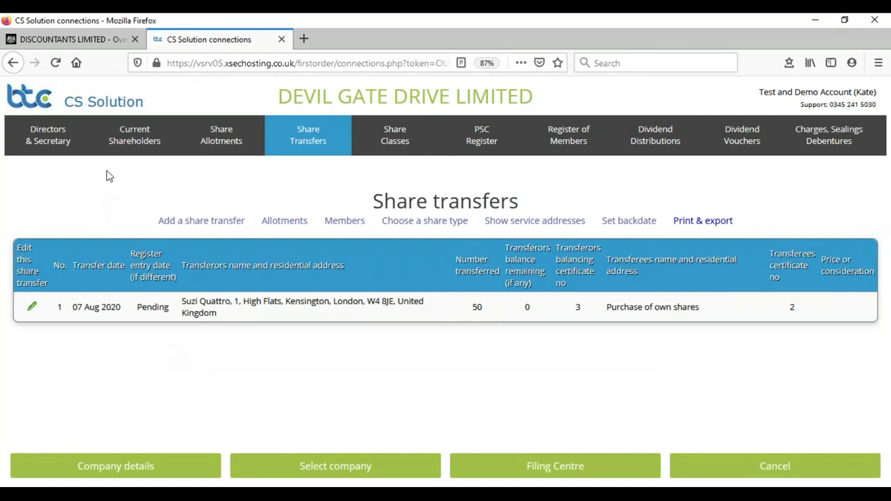
{"action": "left_click", "coordinate": [478, 138]}
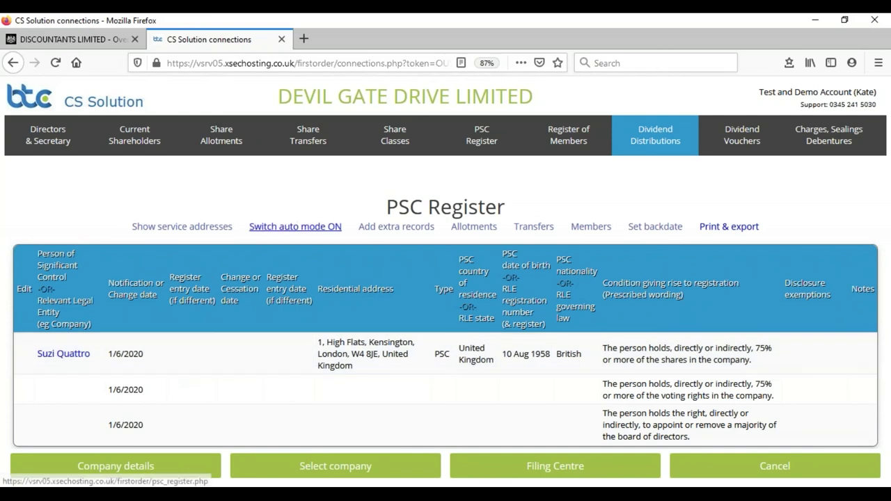
Untick pending on the 50-share purchase-of-own-shares transfer and save it as a formal entry.
{"action": "left_click", "coordinate": [308, 137]}
{"action": "left_click", "coordinate": [32, 309]}
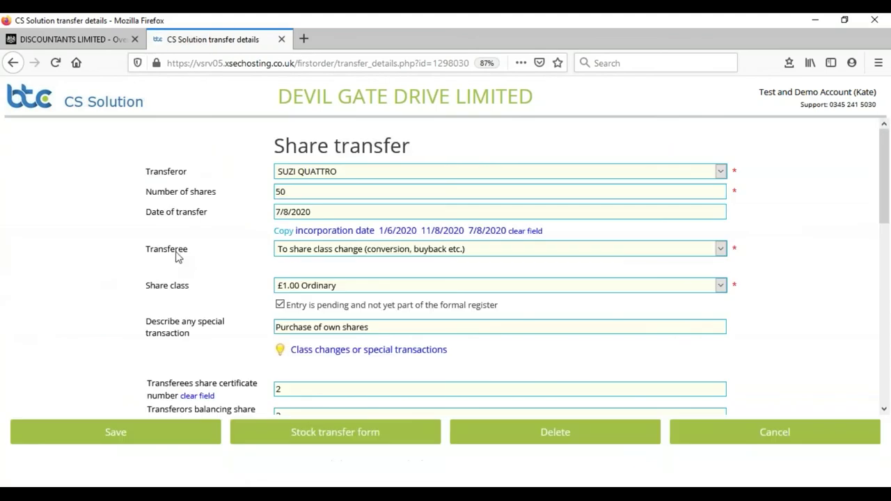
{"action": "scroll", "coordinate": [18, 250], "scroll_direction": "down", "scroll_amount": 2}
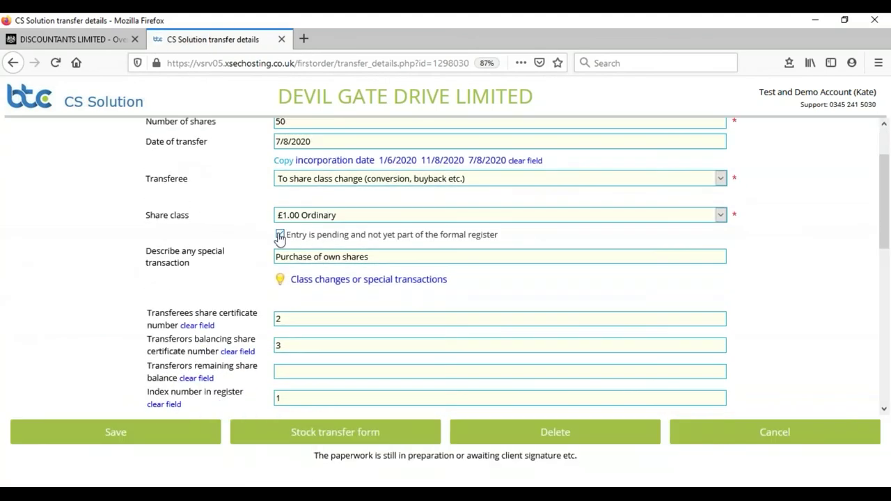
{"action": "left_click", "coordinate": [280, 236]}
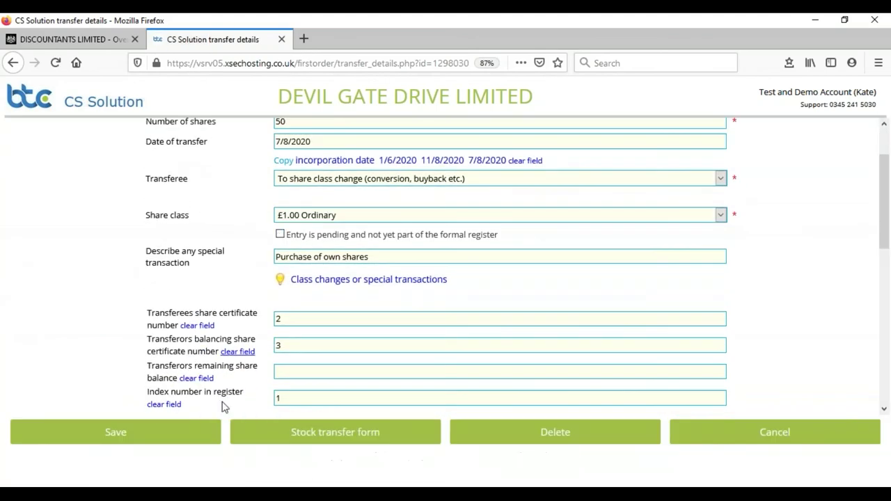
{"action": "left_click", "coordinate": [117, 432]}
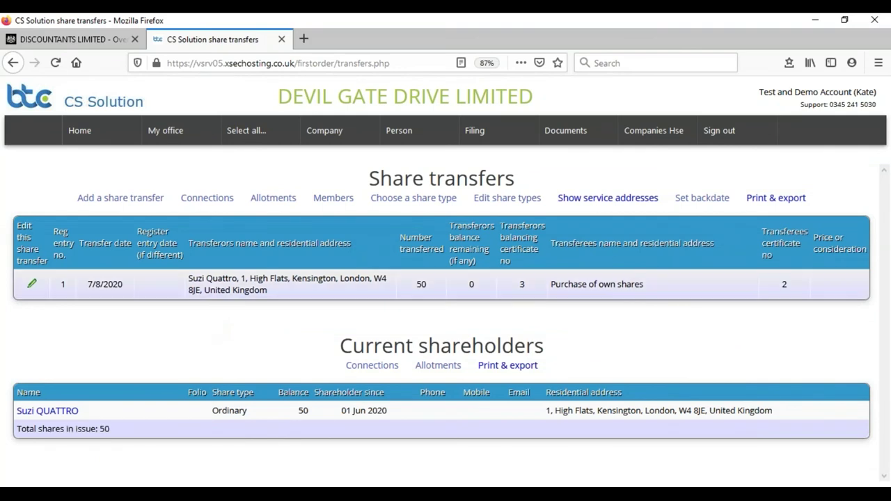
{"action": "left_click", "coordinate": [290, 141]}
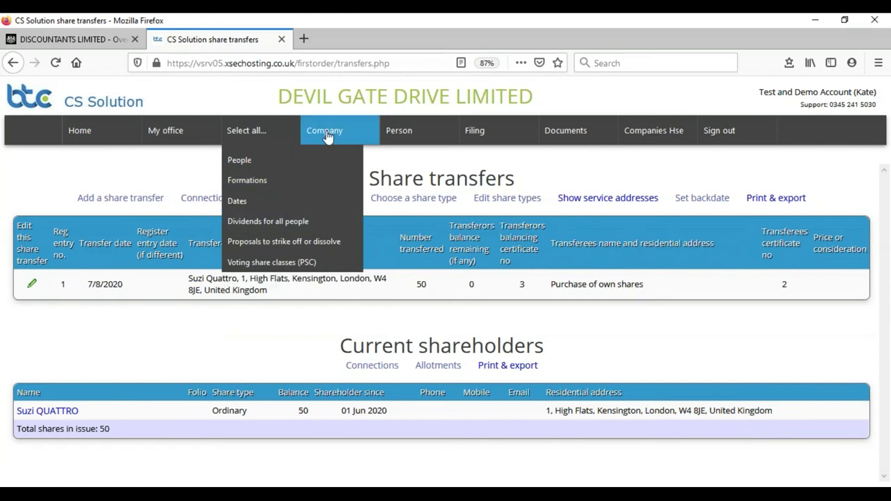
{"action": "left_click", "coordinate": [328, 135]}
{"action": "left_click", "coordinate": [329, 237]}
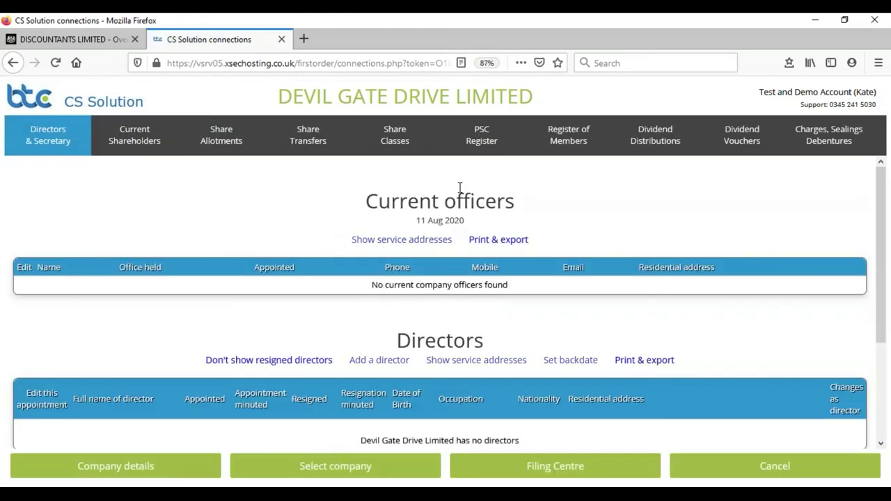
{"action": "left_click", "coordinate": [485, 142]}
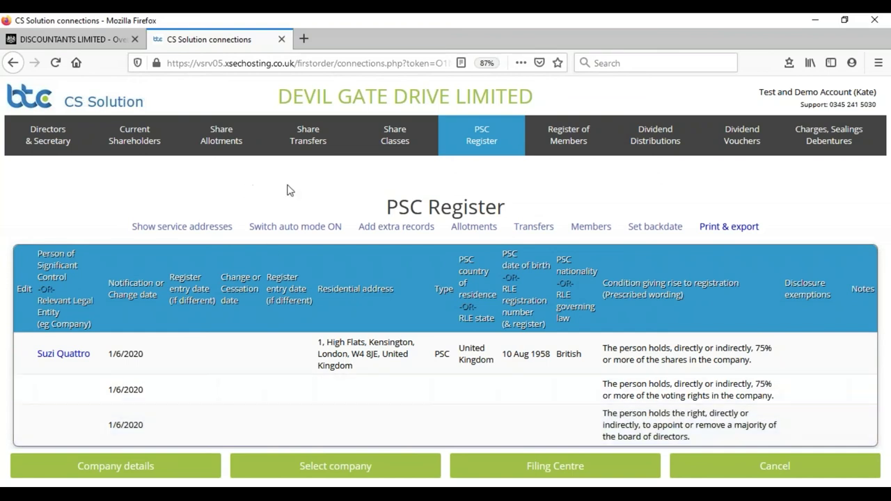
{"action": "left_click", "coordinate": [537, 229]}
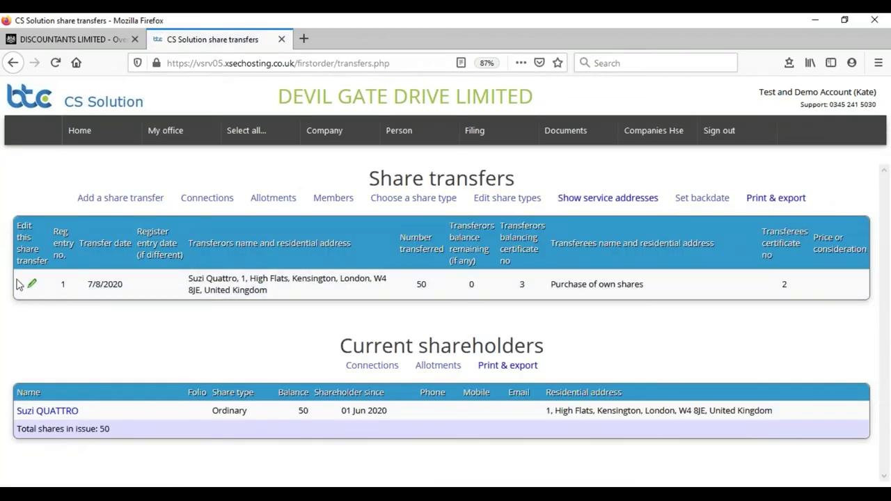
Change the 50-share transfer's transferee to the JOINTLY held holding and save.
{"action": "left_click", "coordinate": [31, 283]}
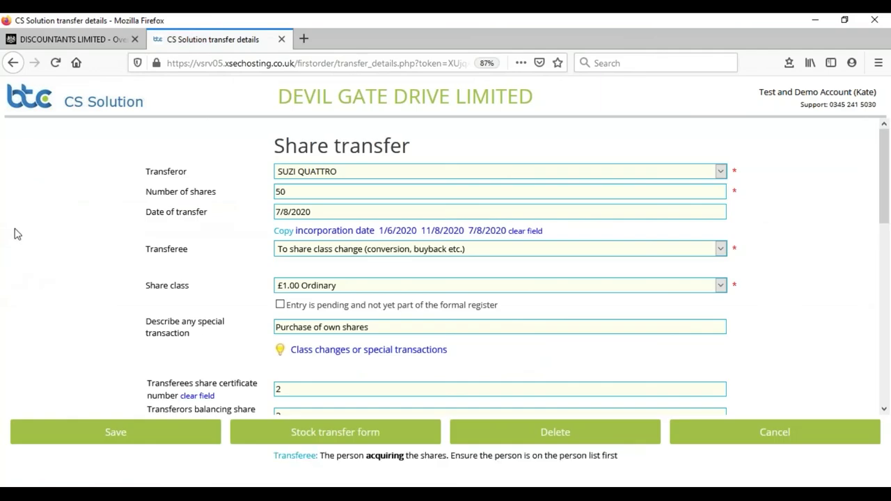
{"action": "left_click", "coordinate": [456, 251]}
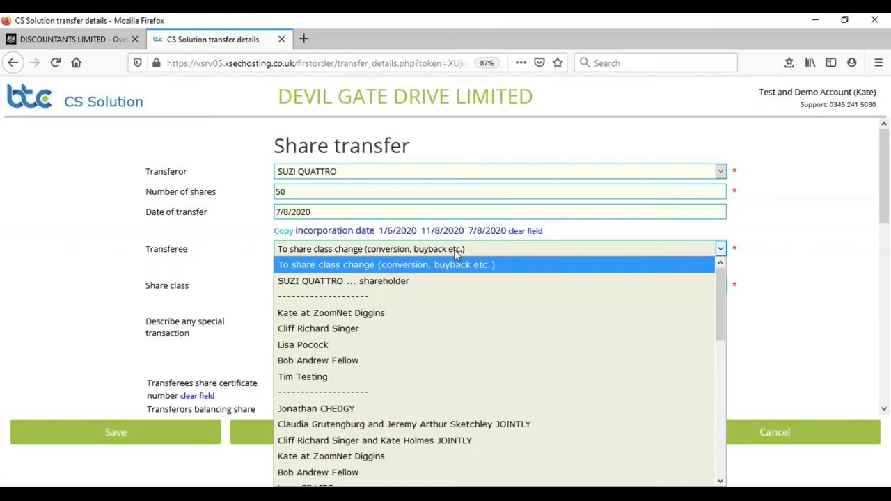
{"action": "left_click", "coordinate": [317, 441]}
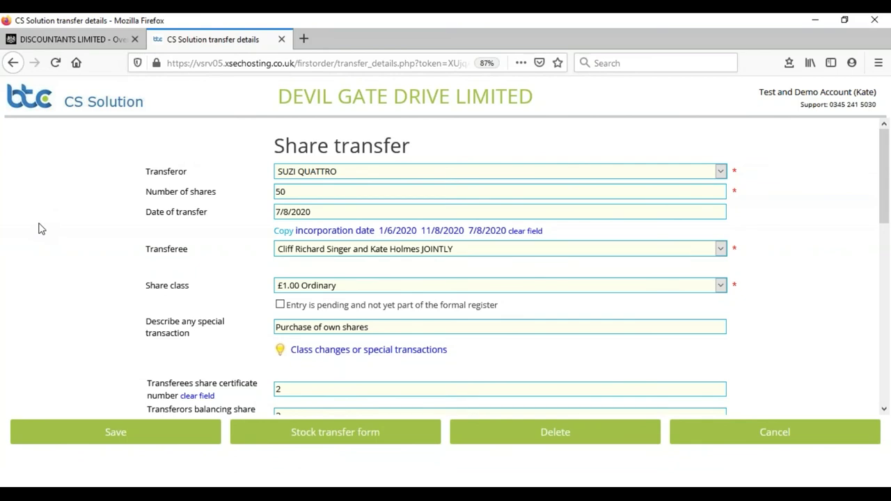
{"action": "left_click", "coordinate": [136, 437]}
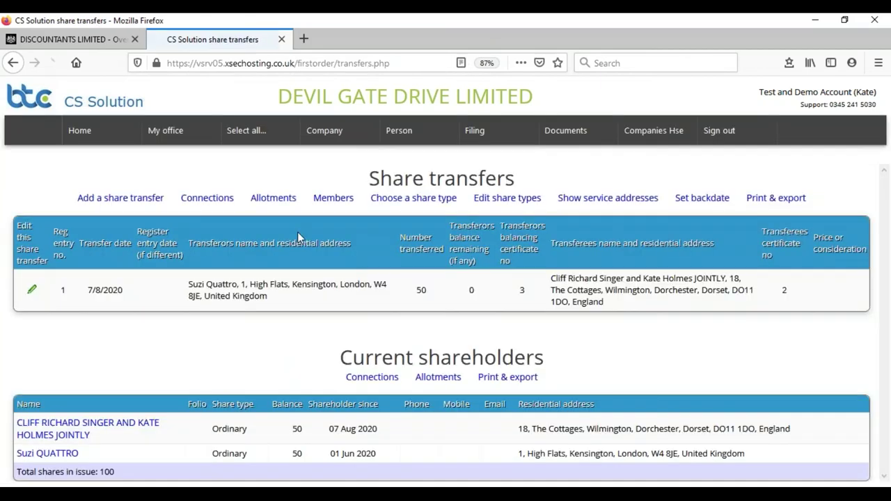
Check the current shareholders, then open the updated PSC Register.
{"action": "mouse_move", "coordinate": [341, 136]}
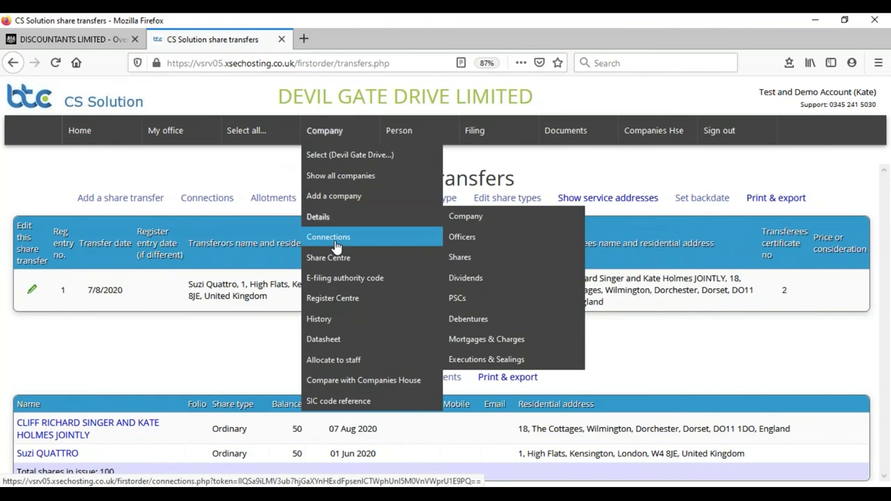
{"action": "left_click", "coordinate": [337, 237]}
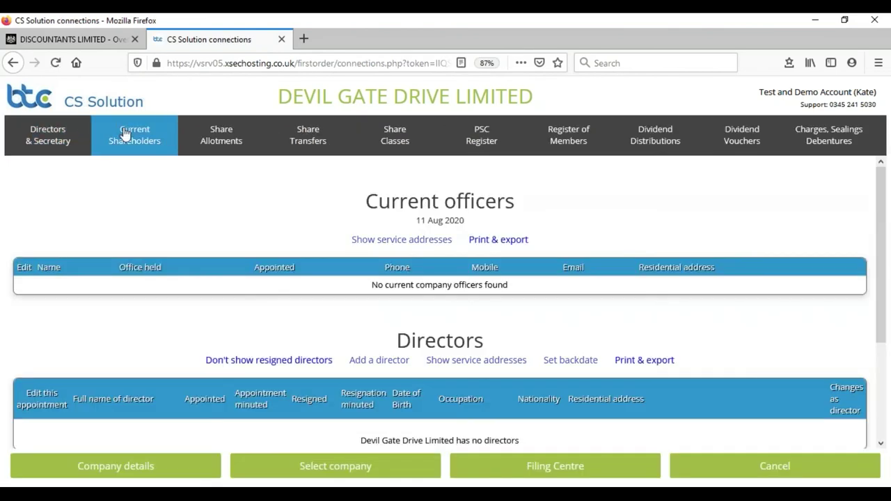
{"action": "left_click", "coordinate": [126, 134]}
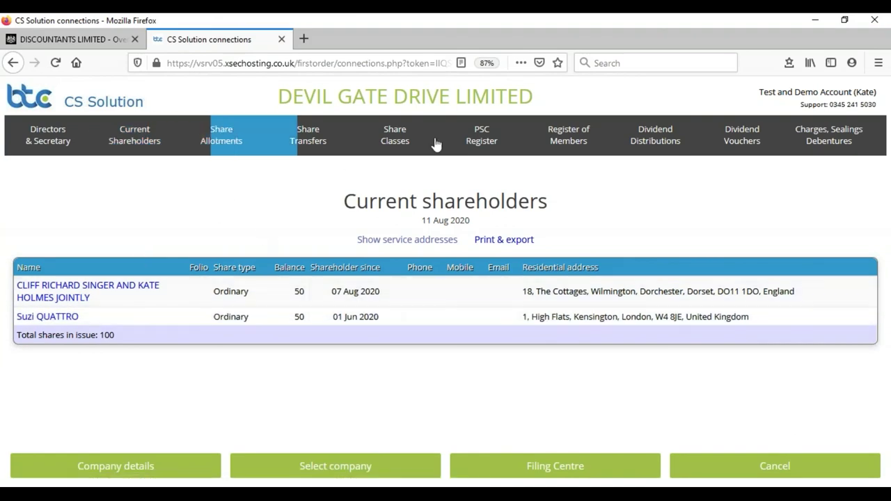
{"action": "left_click", "coordinate": [473, 137]}
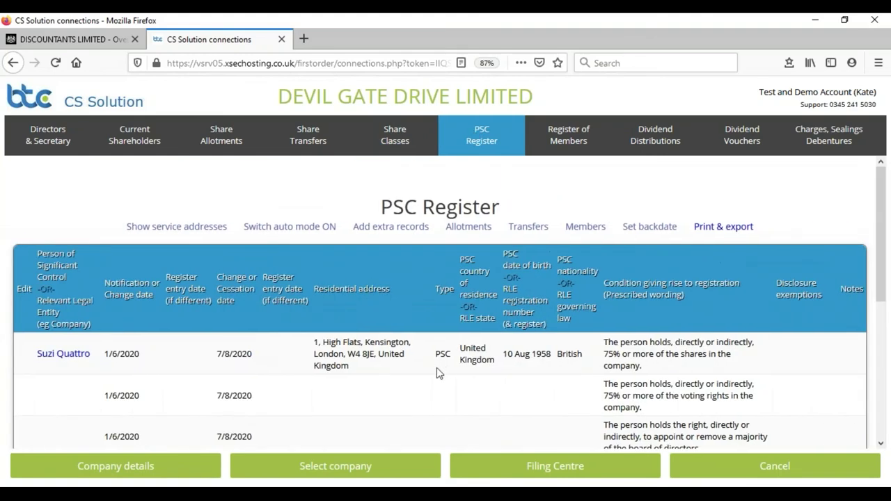
Scroll the PSC Register noting the 7/8/2020 cessation dates, then close it back to Home.
{"action": "scroll", "coordinate": [318, 371], "scroll_direction": "down", "scroll_amount": 2}
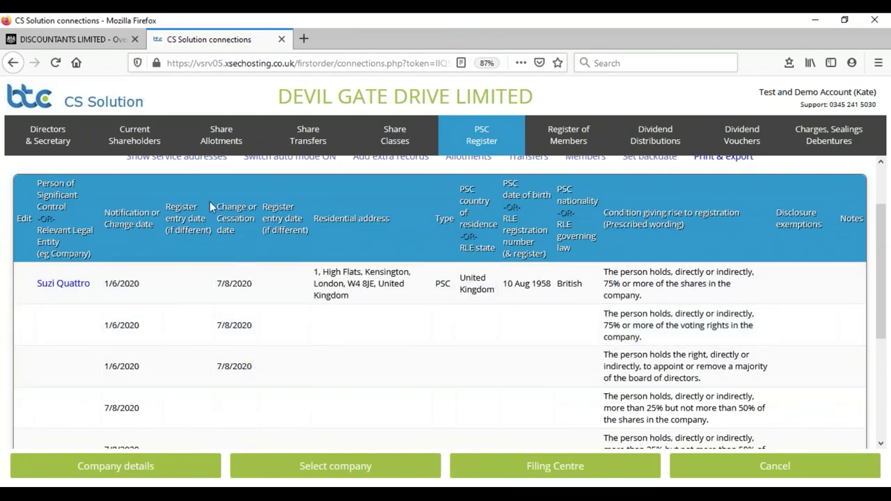
{"action": "left_click_drag", "start_coordinate": [213, 202], "coordinate": [235, 232]}
{"action": "left_click", "coordinate": [219, 284]}
{"action": "left_click_drag", "start_coordinate": [217, 283], "coordinate": [242, 286]}
{"action": "scroll", "coordinate": [302, 333], "scroll_direction": "down", "scroll_amount": 2}
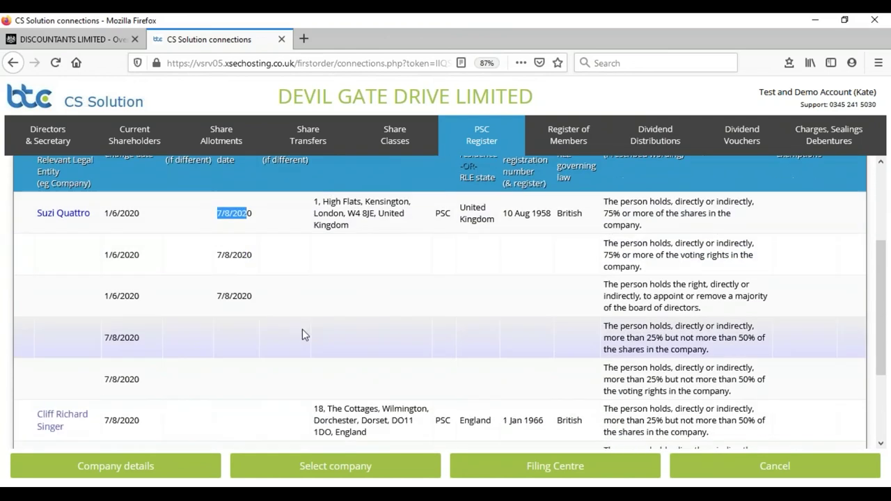
{"action": "scroll", "coordinate": [410, 320], "scroll_direction": "down", "scroll_amount": 2}
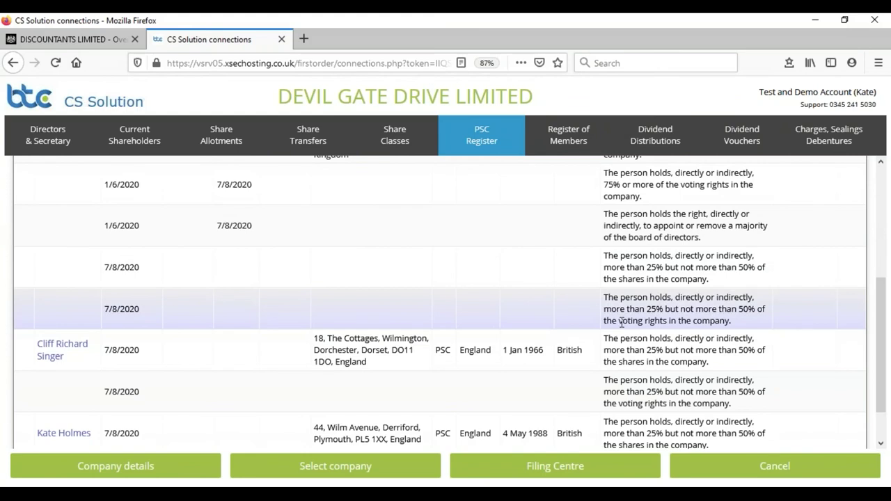
{"action": "scroll", "coordinate": [174, 348], "scroll_direction": "down", "scroll_amount": 2}
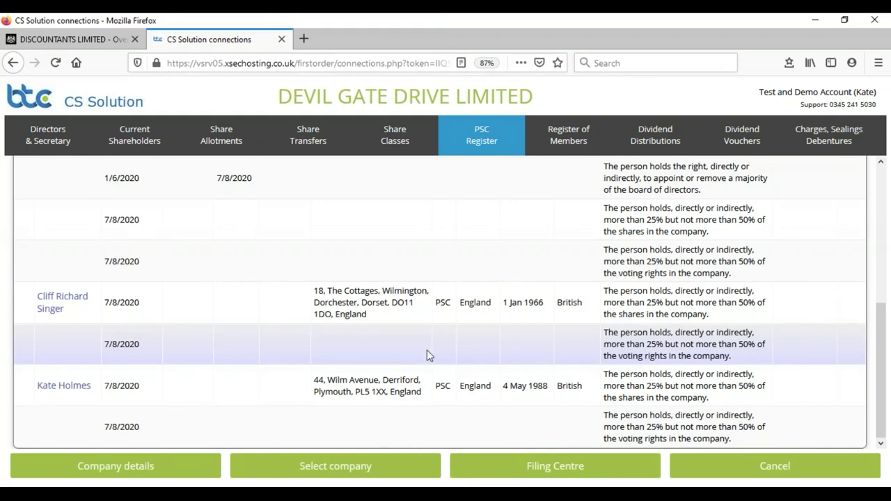
{"action": "scroll", "coordinate": [446, 327], "scroll_direction": "up", "scroll_amount": 5}
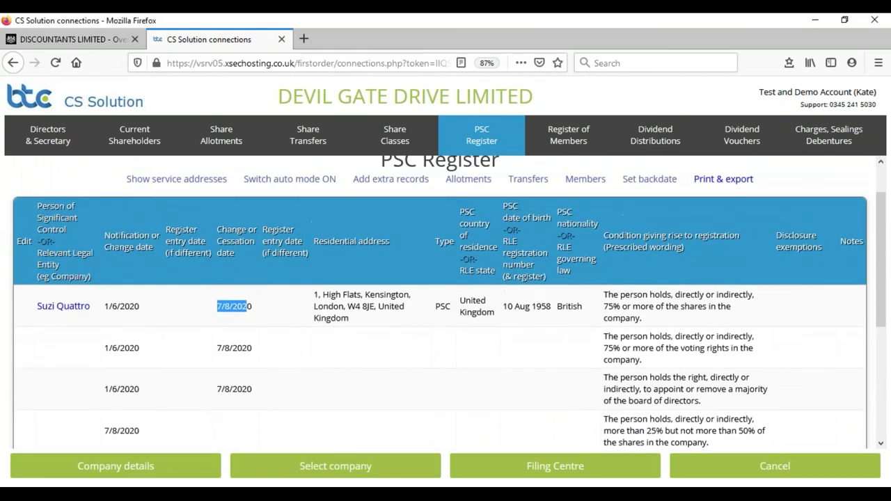
{"action": "left_click", "coordinate": [135, 174]}
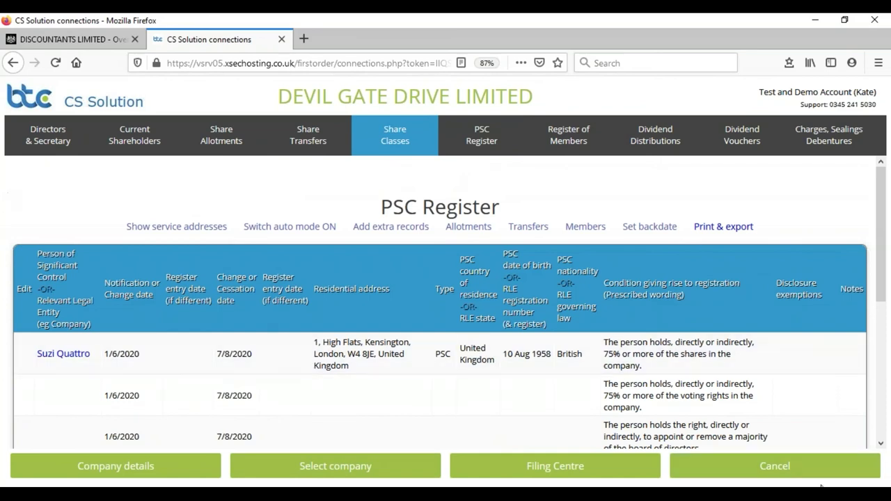
{"action": "left_click", "coordinate": [779, 470]}
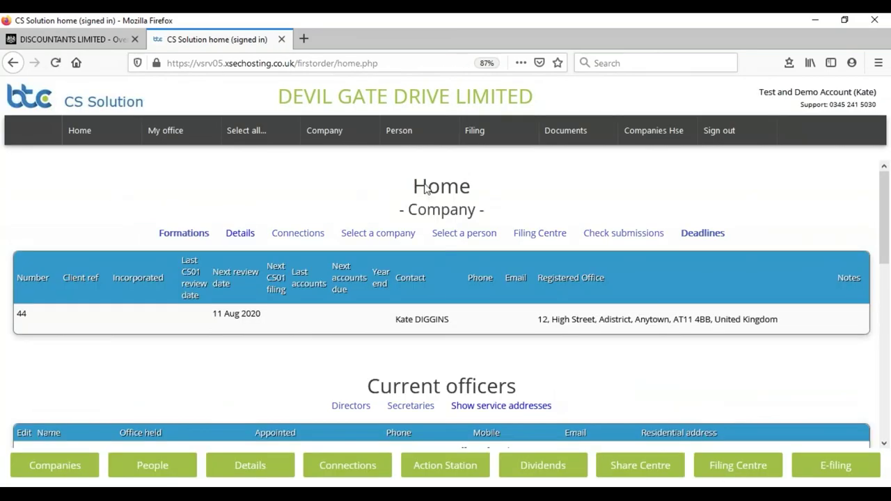
Open the Filing Centre listing unfiled changes, including PSC04 and two PSC01 notices of 7 Aug 2020.
{"action": "mouse_move", "coordinate": [476, 133]}
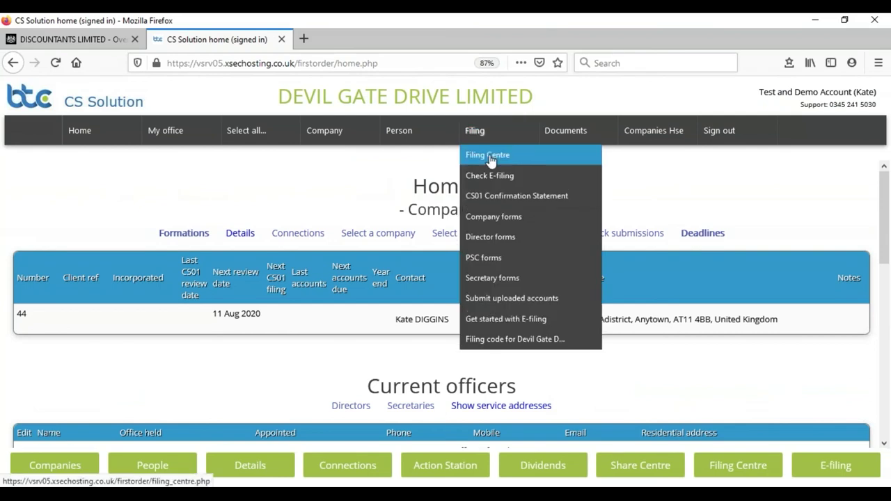
{"action": "left_click", "coordinate": [487, 156]}
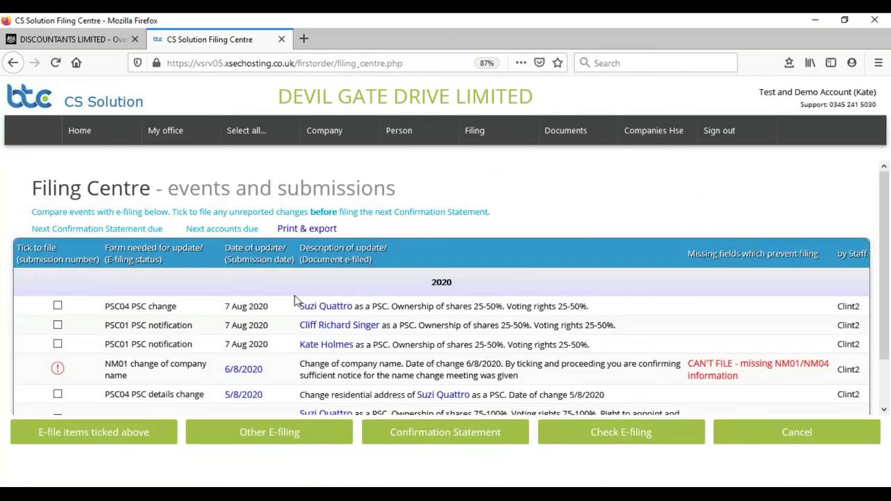
{"action": "scroll", "coordinate": [295, 300], "scroll_direction": "down", "scroll_amount": 2}
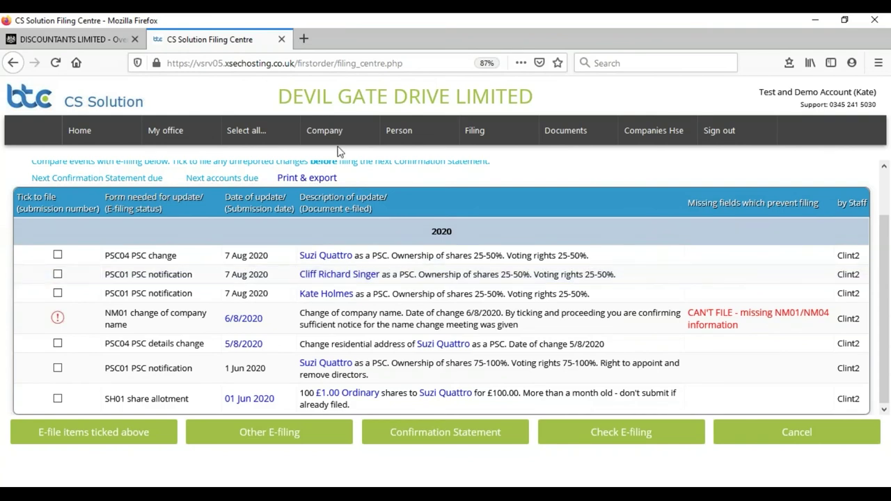
Review the 100-share allotment of 01 Jun 2020, then return to DEVIL GATE DRIVE LIMITED's Home page.
{"action": "mouse_move", "coordinate": [334, 133]}
{"action": "left_click", "coordinate": [323, 237]}
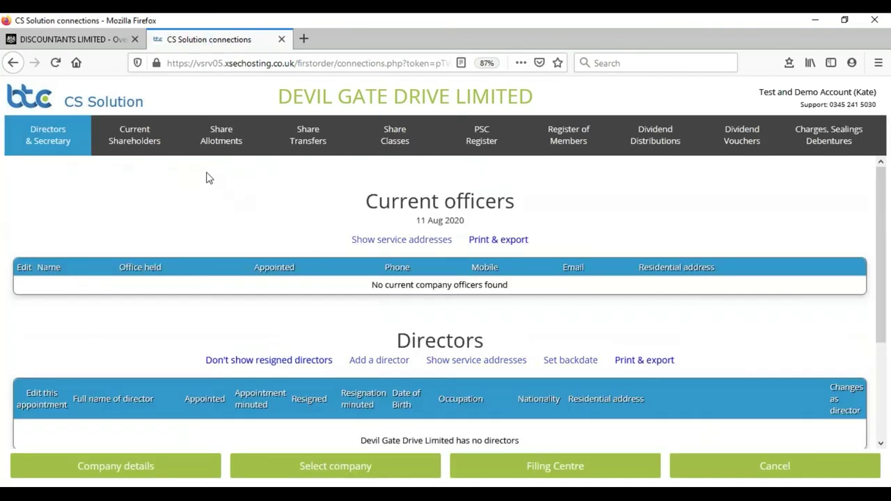
{"action": "left_click", "coordinate": [221, 136]}
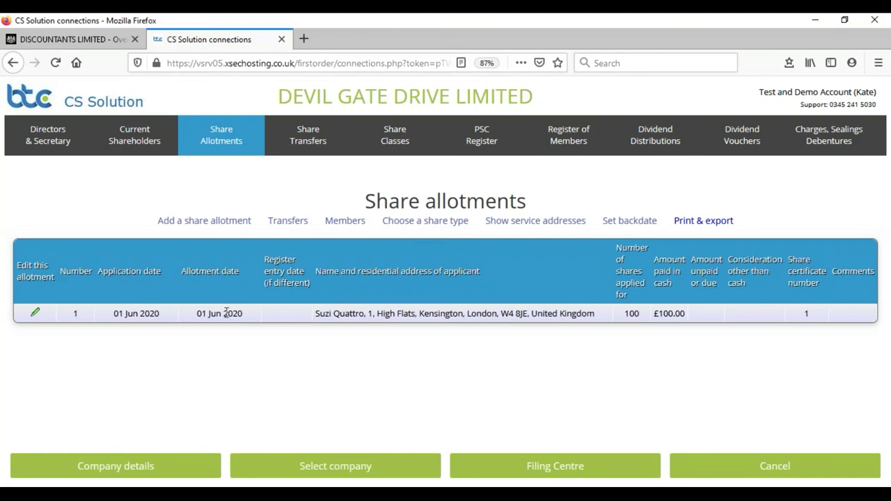
{"action": "left_click", "coordinate": [482, 136]}
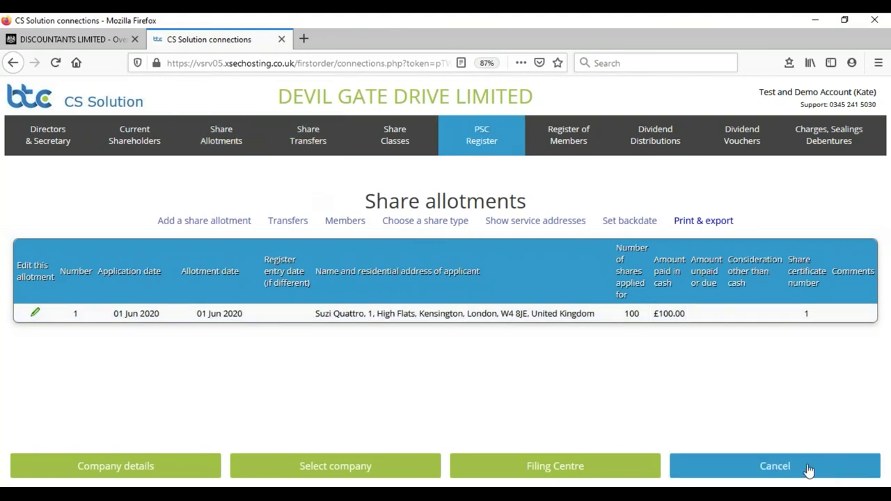
{"action": "left_click", "coordinate": [784, 469]}
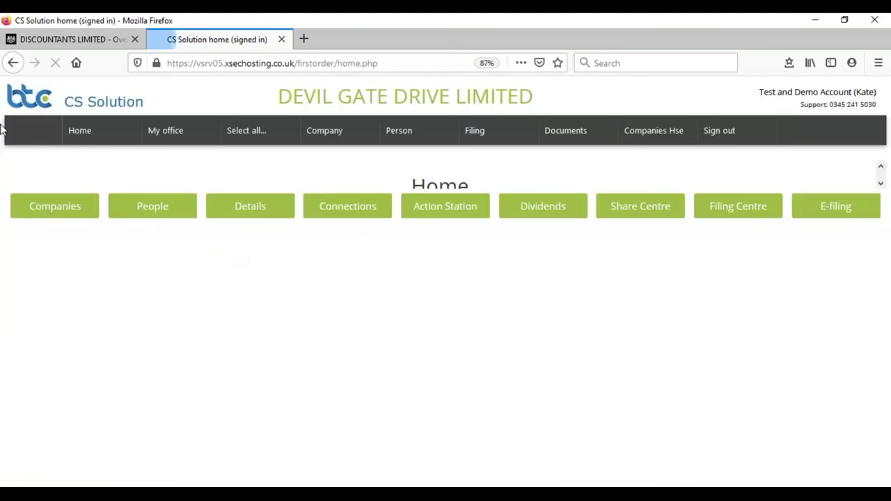
{"action": "mouse_move", "coordinate": [400, 136]}
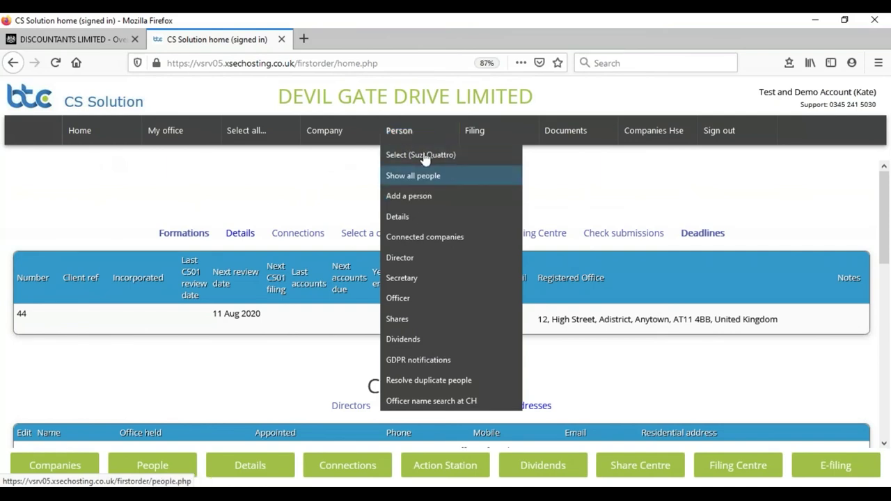
Show all people and open the singer's person record.
{"action": "left_click", "coordinate": [412, 176]}
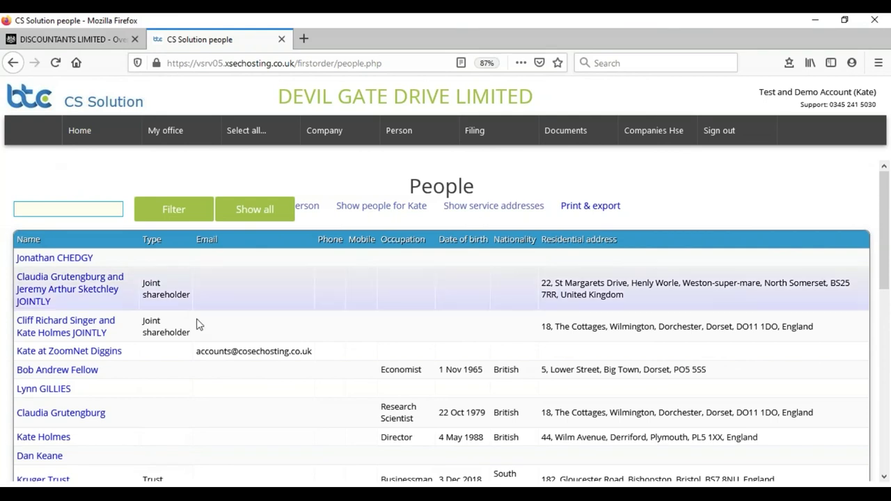
{"action": "scroll", "coordinate": [66, 386], "scroll_direction": "down", "scroll_amount": 3}
{"action": "scroll", "coordinate": [60, 402], "scroll_direction": "down", "scroll_amount": 2}
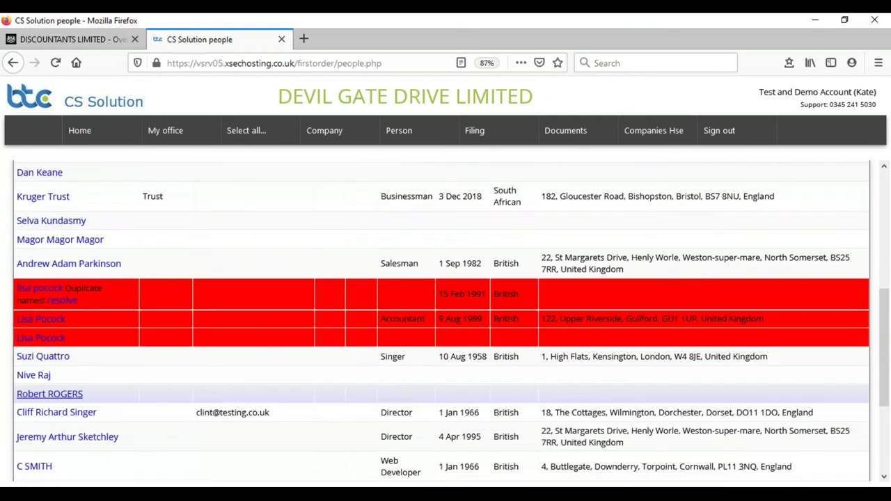
{"action": "left_click", "coordinate": [37, 290]}
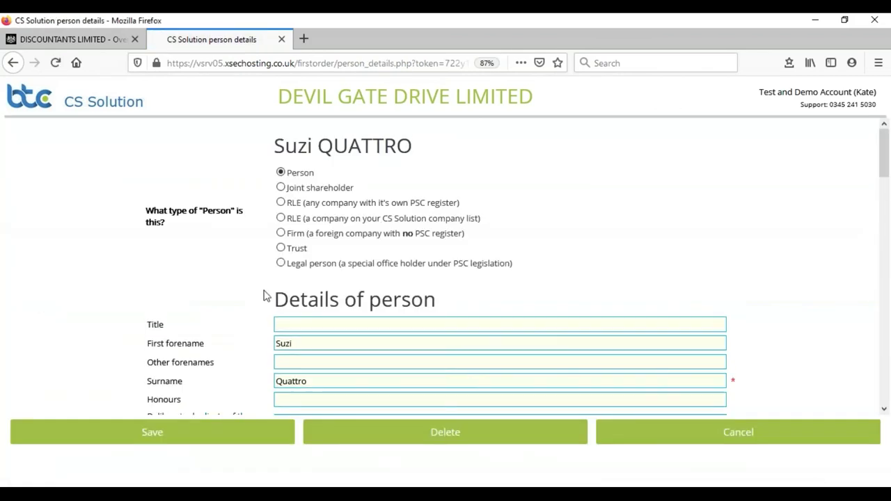
Review the residential address change dated 5/8/2020 and cancel without saving.
{"action": "scroll", "coordinate": [245, 312], "scroll_direction": "down", "scroll_amount": 2}
{"action": "scroll", "coordinate": [249, 310], "scroll_direction": "down", "scroll_amount": 2}
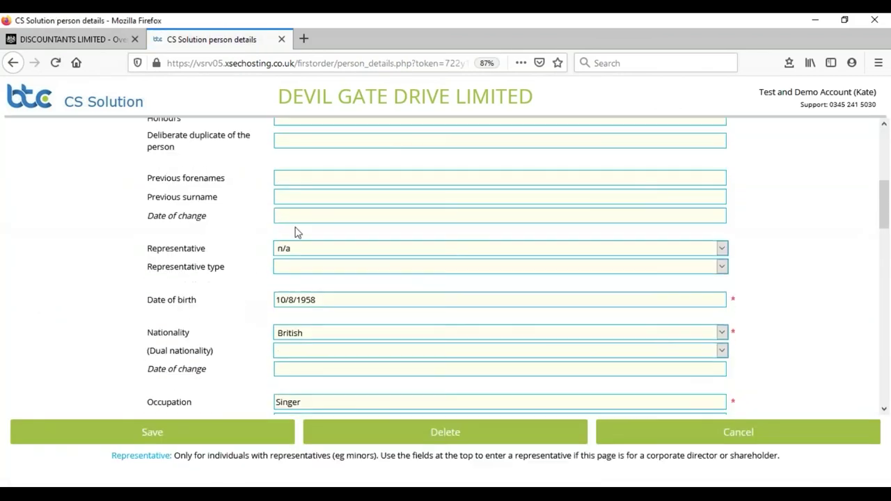
{"action": "scroll", "coordinate": [355, 334], "scroll_direction": "down", "scroll_amount": 7}
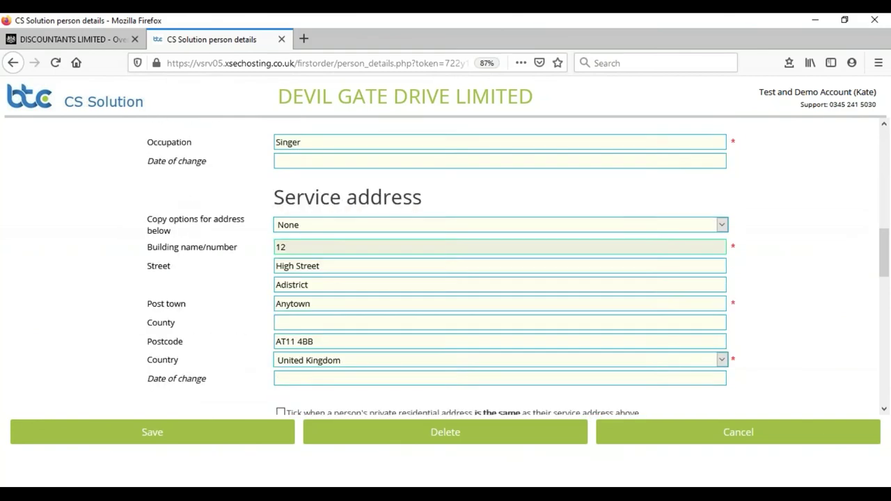
{"action": "scroll", "coordinate": [316, 320], "scroll_direction": "down", "scroll_amount": 2}
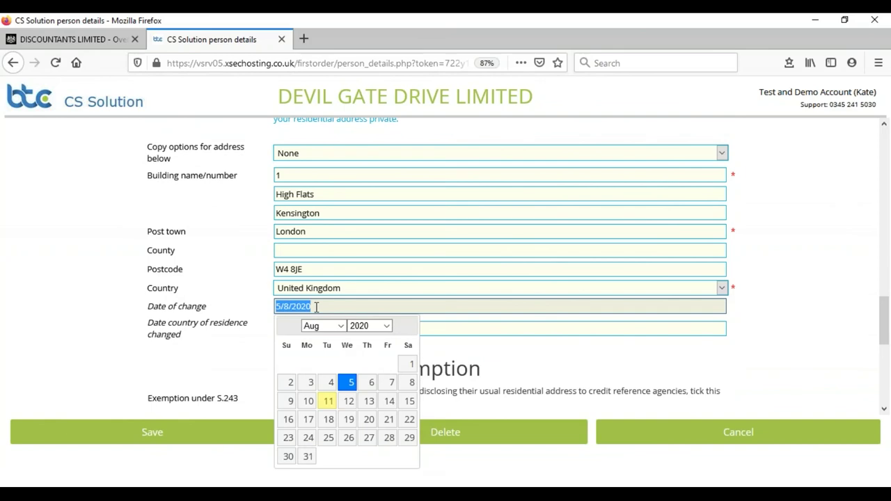
{"action": "left_click", "coordinate": [52, 207]}
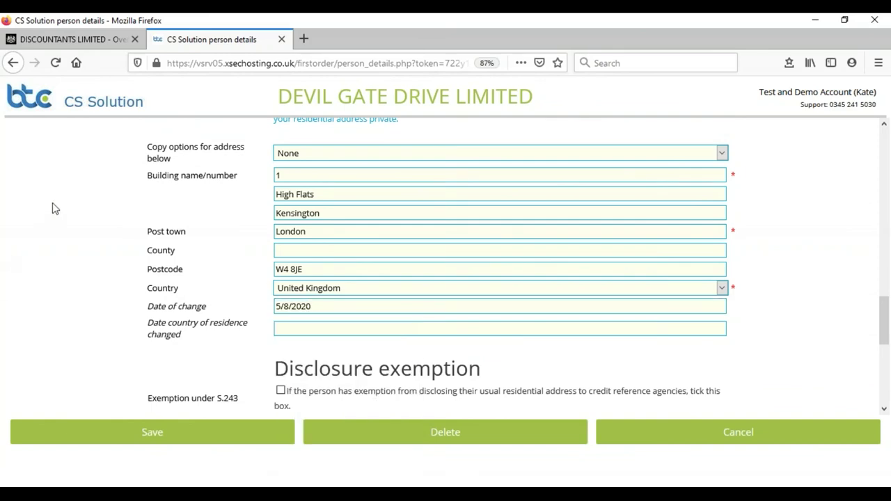
{"action": "left_click", "coordinate": [756, 442]}
Open the Action Station and briefly highlight the residential address change event.
{"action": "mouse_move", "coordinate": [165, 132]}
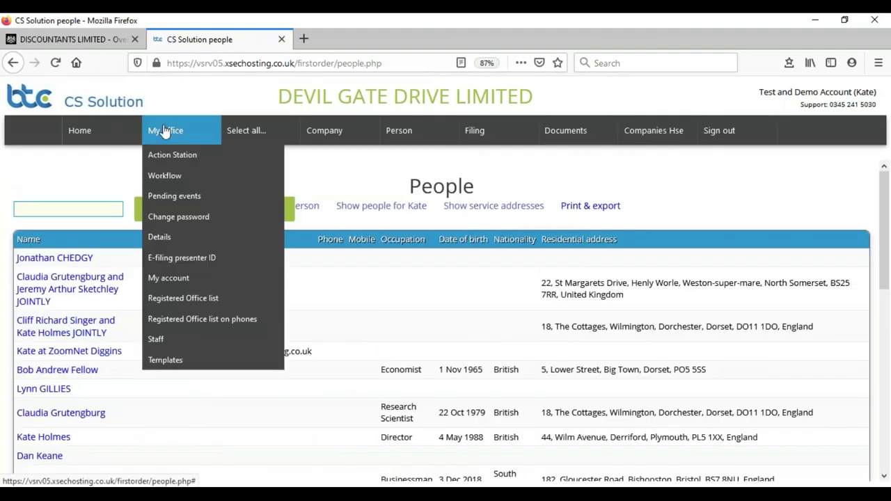
{"action": "left_click", "coordinate": [165, 155]}
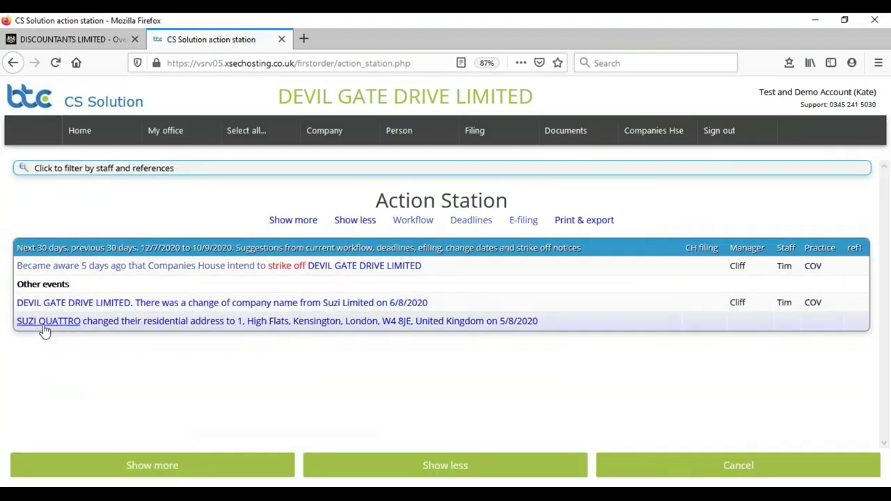
{"action": "left_click_drag", "start_coordinate": [536, 328], "coordinate": [13, 342]}
{"action": "left_click", "coordinate": [90, 362]}
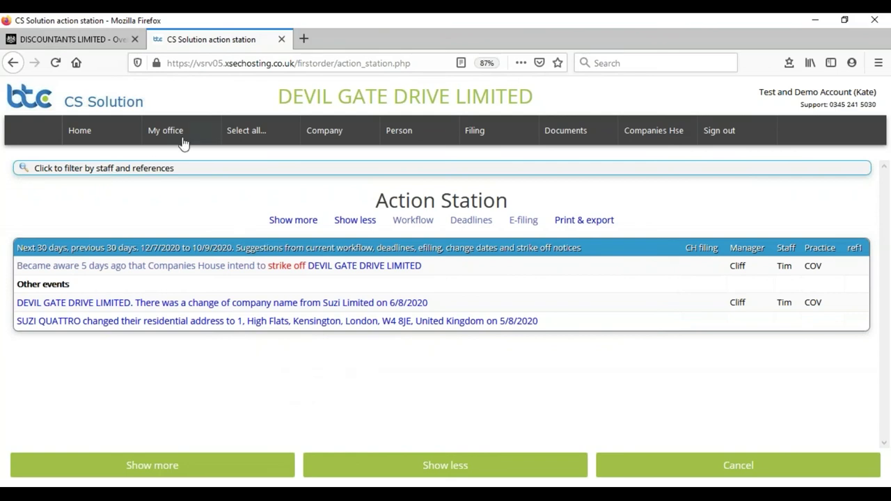
From Formations, begin a new company limited by shares with own officers and shareholders.
{"action": "mouse_move", "coordinate": [169, 134]}
{"action": "mouse_move", "coordinate": [253, 132]}
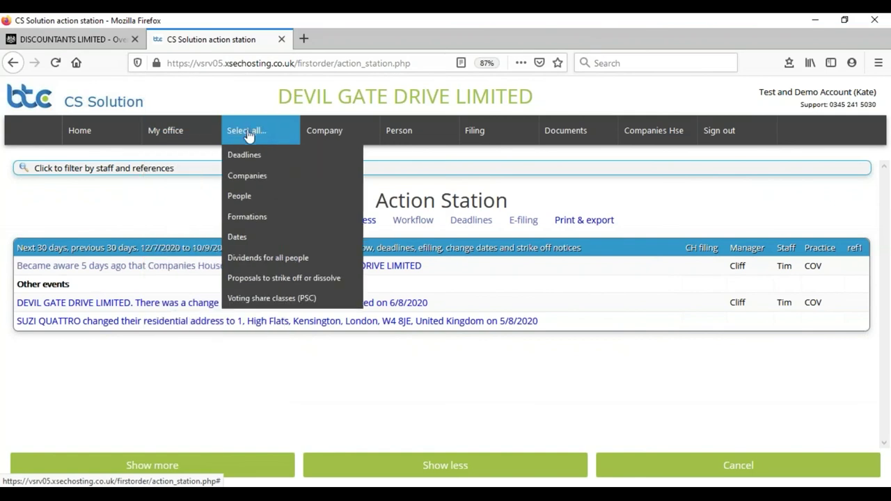
{"action": "left_click", "coordinate": [267, 221]}
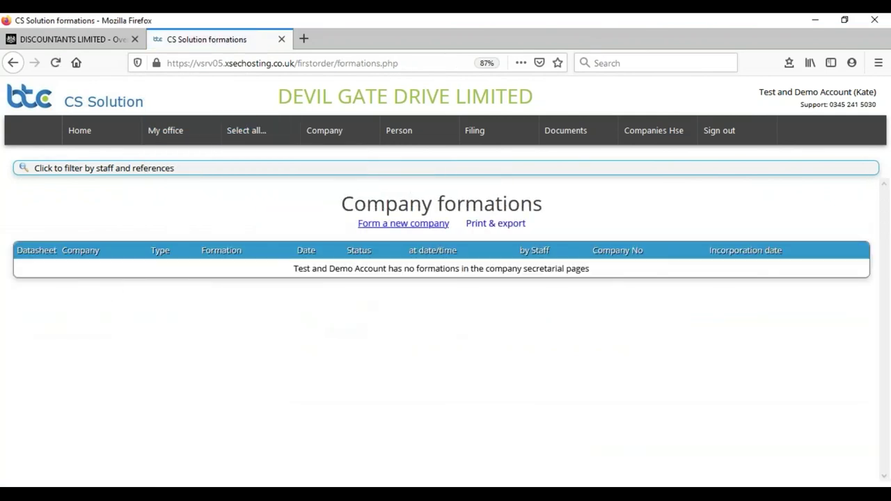
{"action": "left_click", "coordinate": [403, 223]}
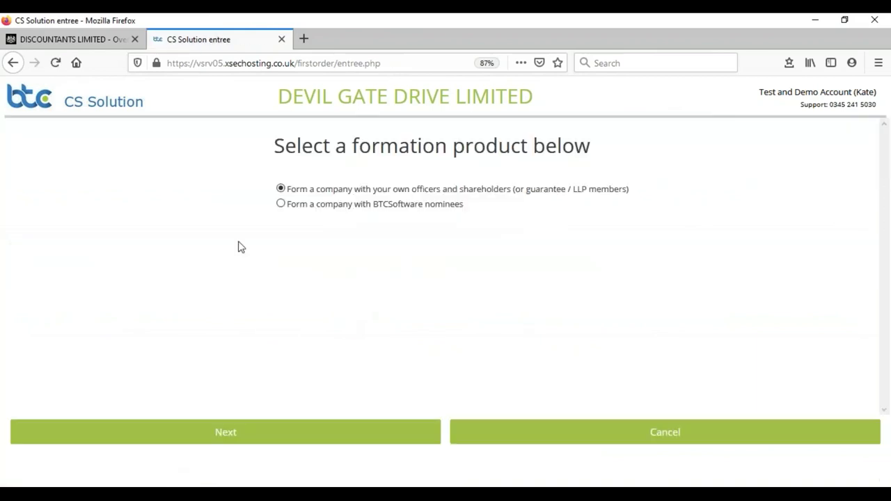
{"action": "left_click", "coordinate": [269, 434]}
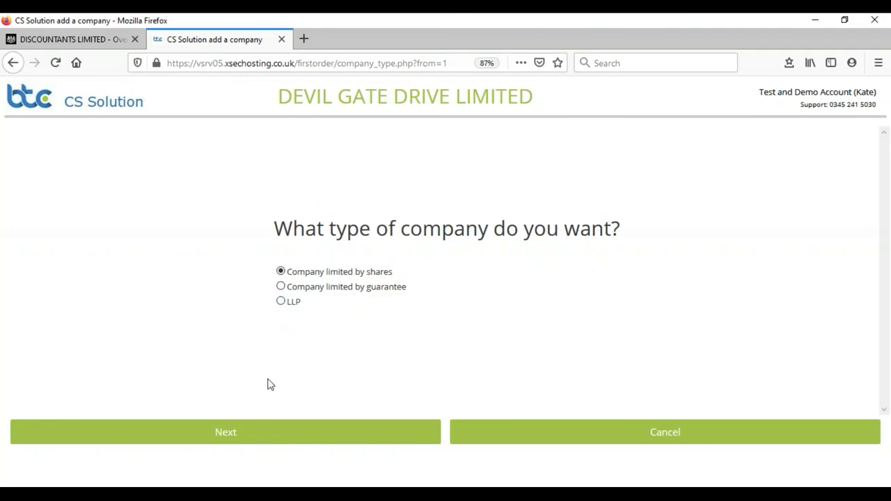
{"action": "left_click", "coordinate": [243, 440]}
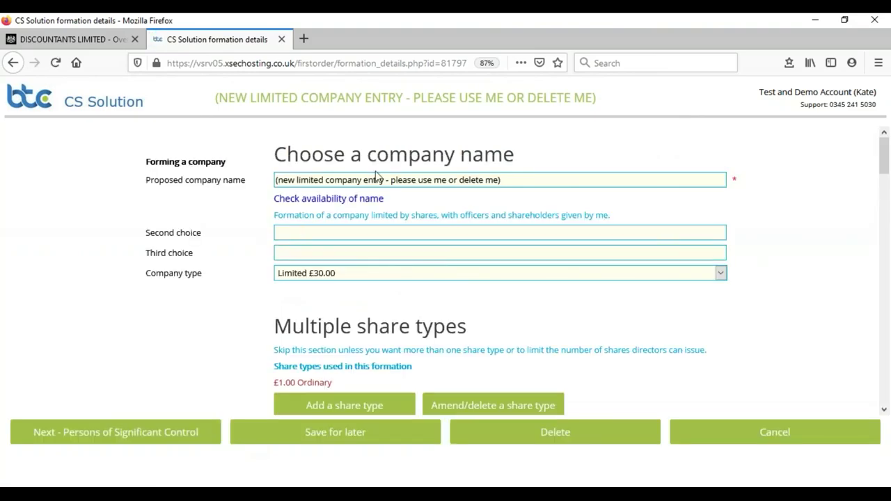
Scroll the formation form and try 'boat' in the first SIC code lookup.
{"action": "scroll", "coordinate": [49, 269], "scroll_direction": "down", "scroll_amount": 4}
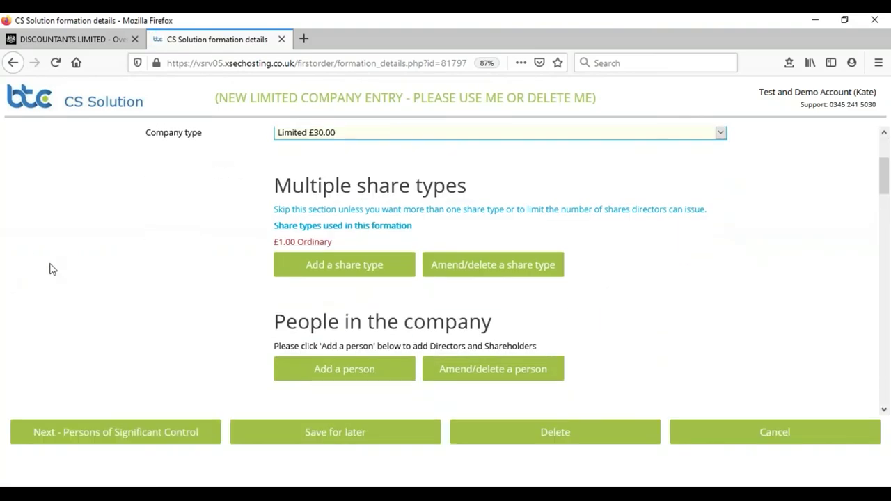
{"action": "scroll", "coordinate": [49, 270], "scroll_direction": "down", "scroll_amount": 1}
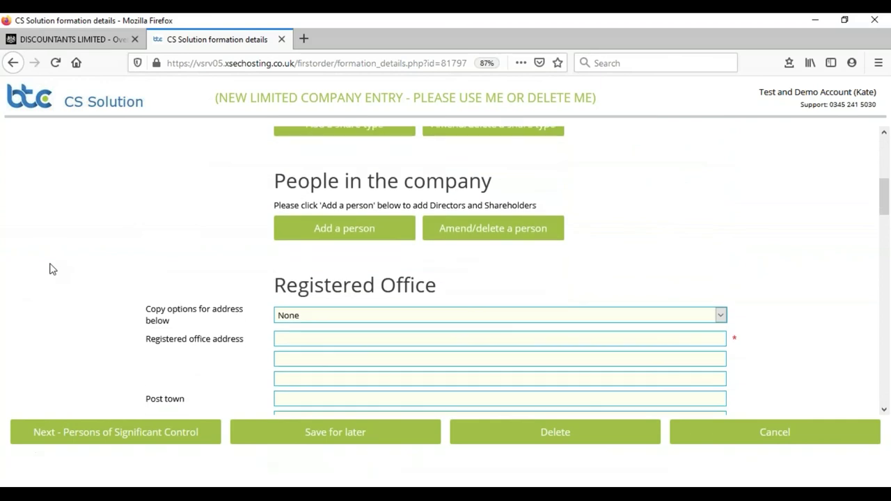
{"action": "scroll", "coordinate": [49, 269], "scroll_direction": "down", "scroll_amount": 4}
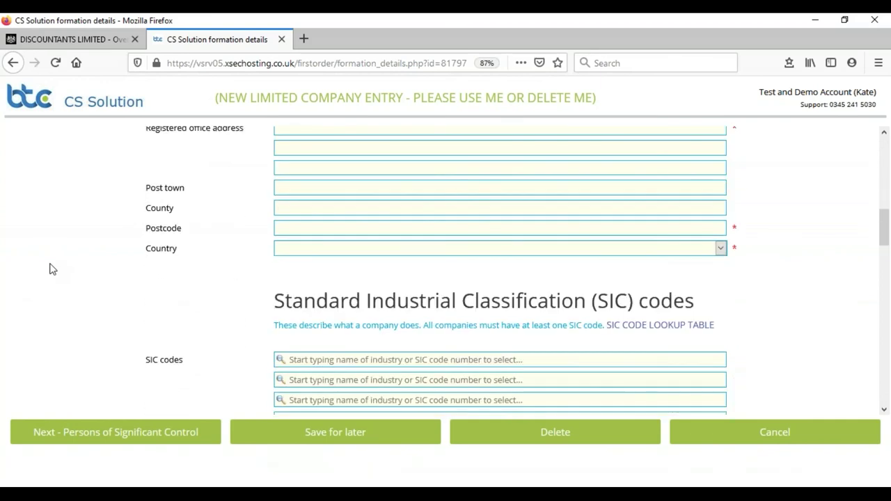
{"action": "scroll", "coordinate": [49, 270], "scroll_direction": "down", "scroll_amount": 1}
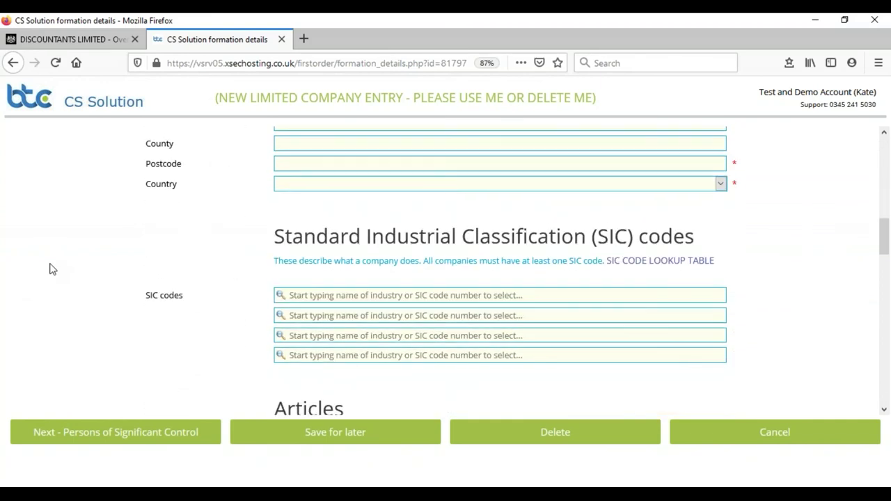
{"action": "left_click", "coordinate": [371, 288]}
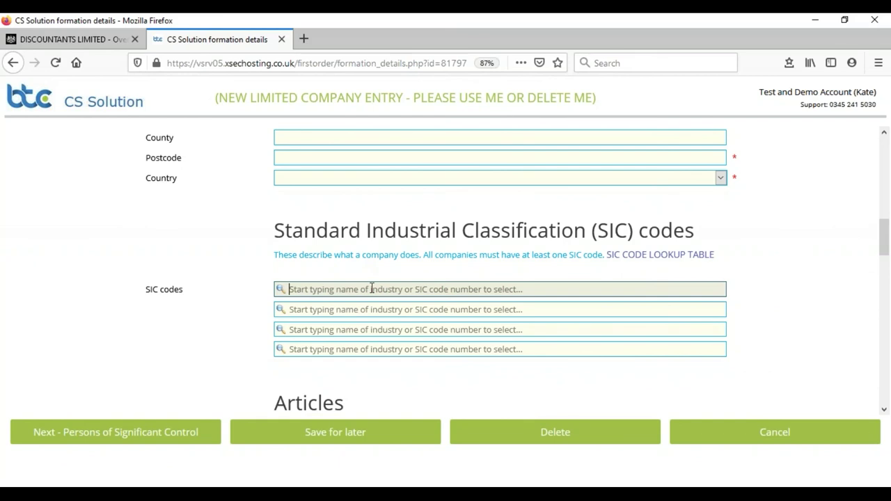
{"action": "type", "text": "boat"}
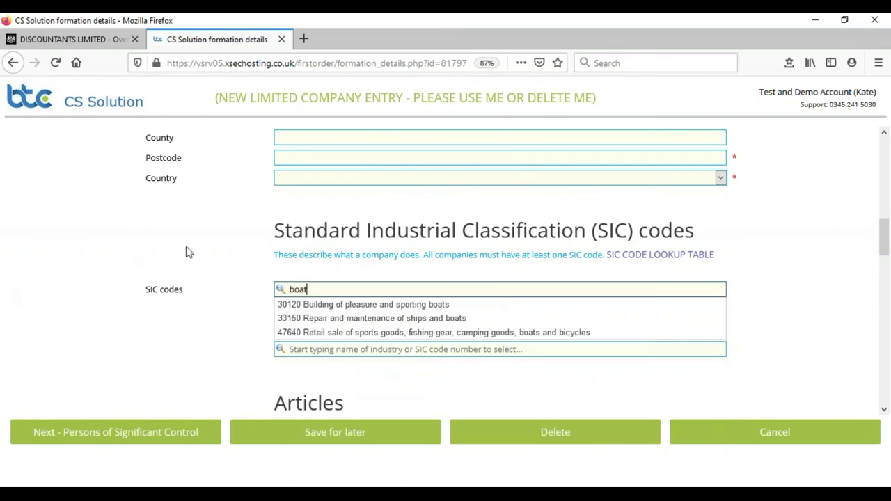
{"action": "left_click", "coordinate": [80, 226]}
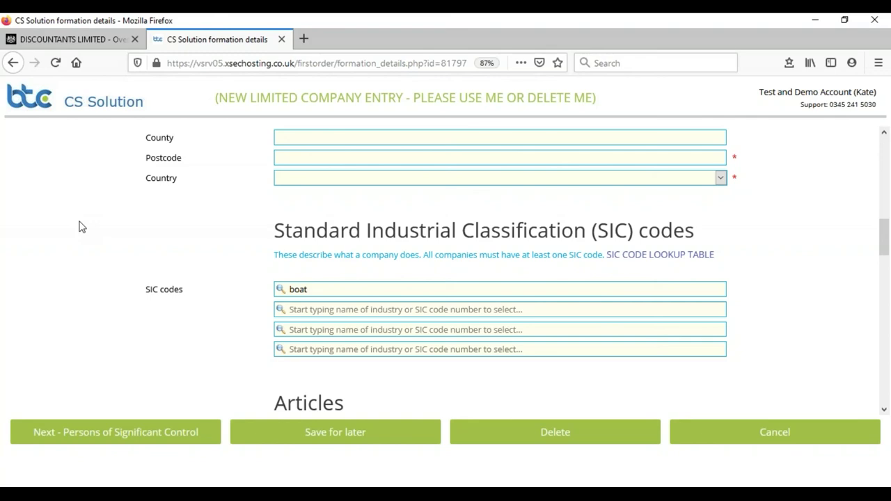
Cancel the formation from the bottom of the form and return home.
{"action": "scroll", "coordinate": [82, 229], "scroll_direction": "down", "scroll_amount": 12}
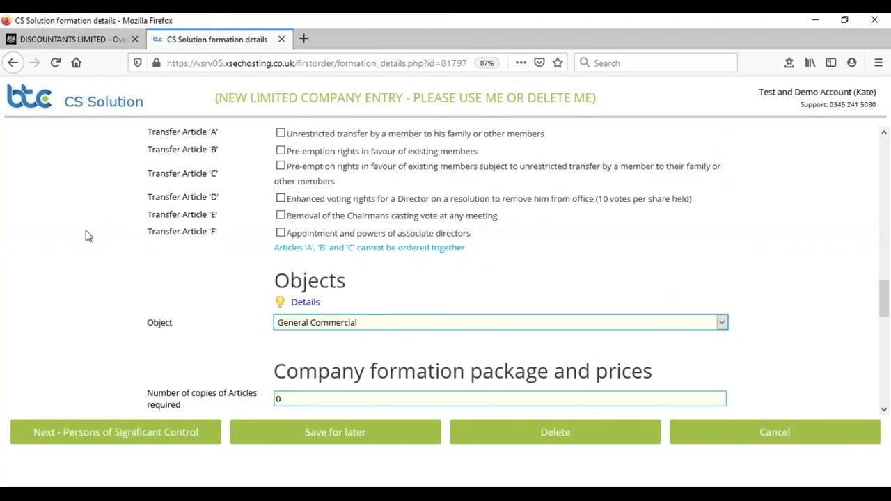
{"action": "scroll", "coordinate": [86, 237], "scroll_direction": "down", "scroll_amount": 7}
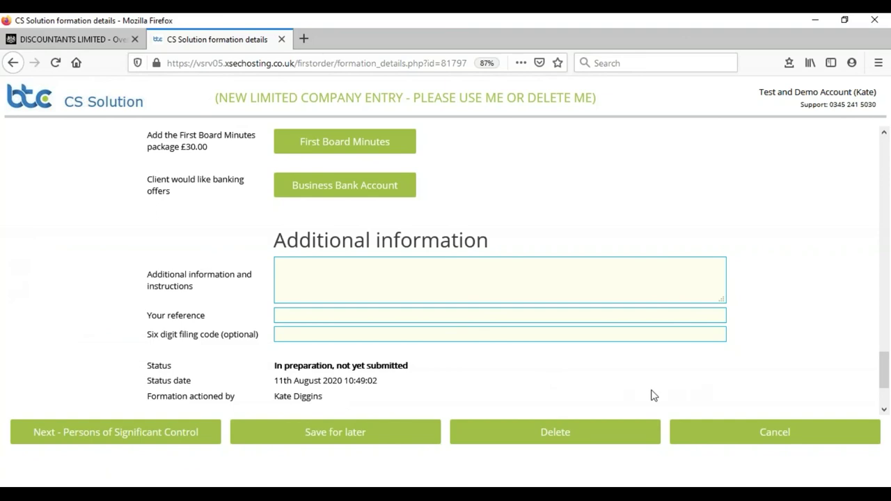
{"action": "left_click", "coordinate": [741, 427]}
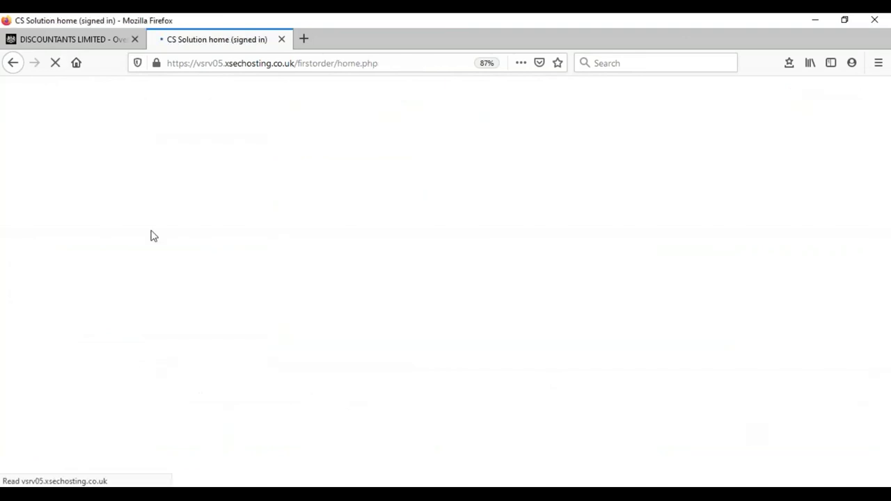
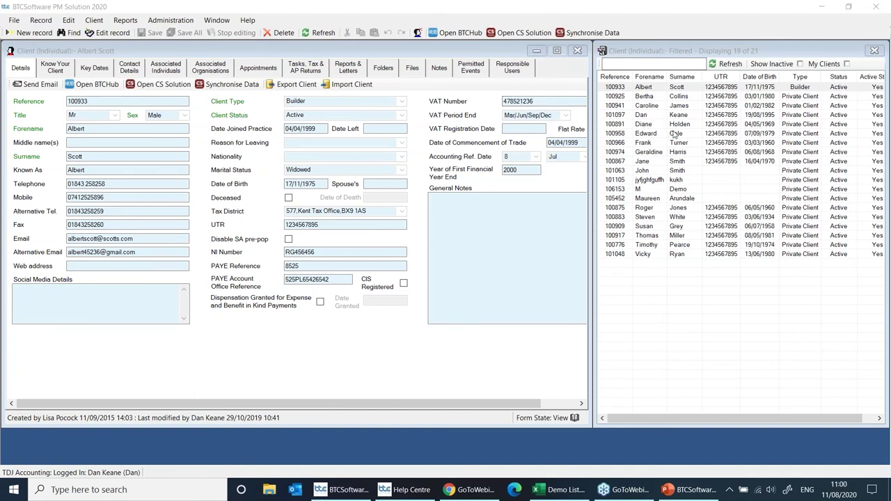
Open Synchronise Data to show Company Secretarial synchronisation with Companies and Directors ticked.
{"action": "left_click", "coordinate": [572, 33]}
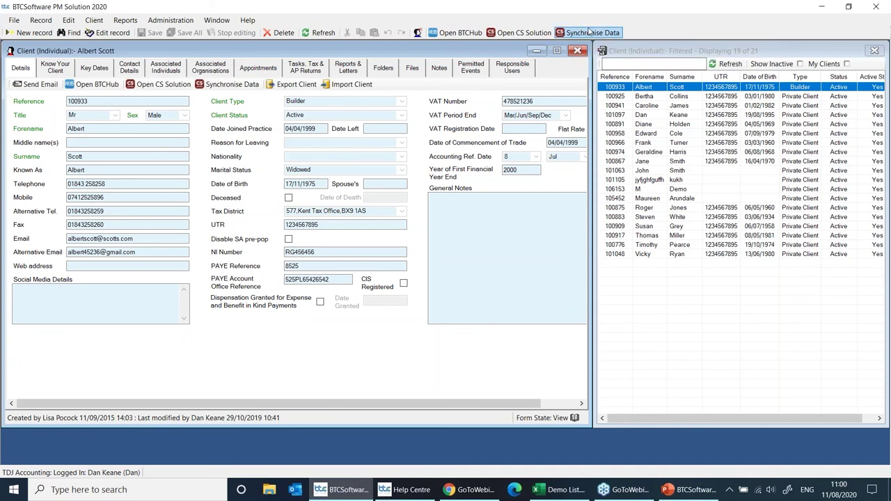
{"action": "left_click", "coordinate": [592, 35]}
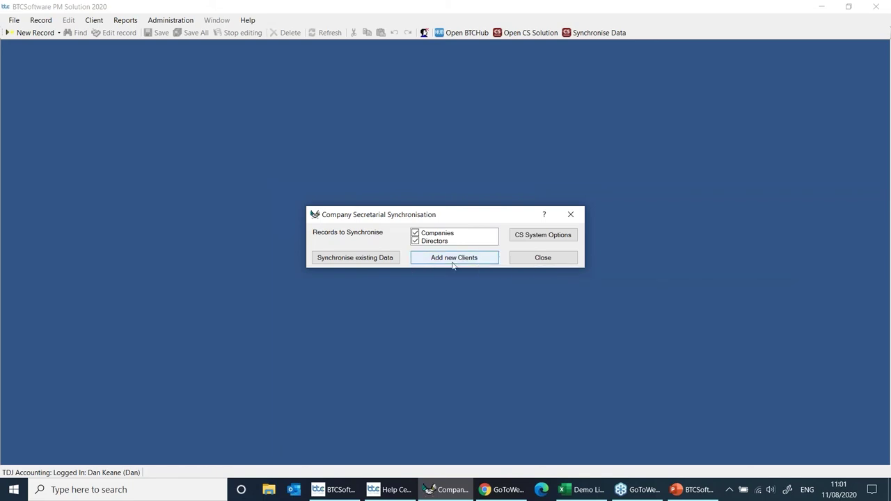
Create a new Private Client for the unmatched director with a client reference, and save it.
{"action": "left_click", "coordinate": [462, 259]}
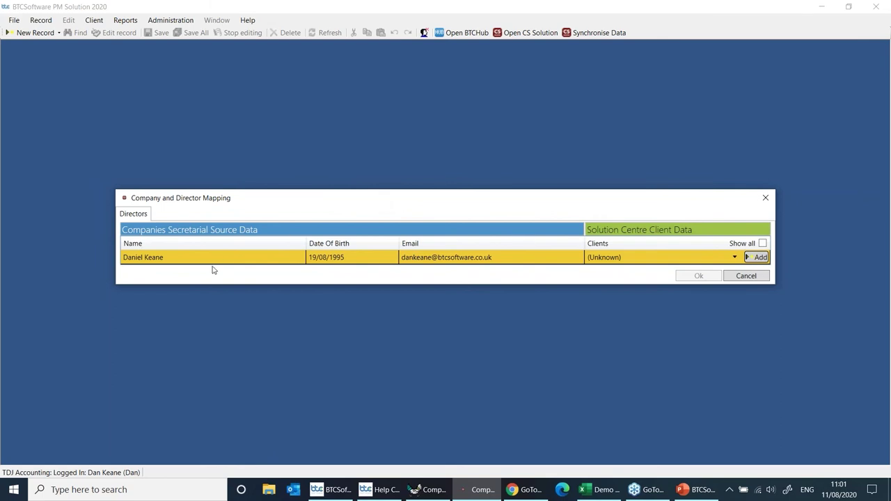
{"action": "left_click_drag", "start_coordinate": [487, 196], "coordinate": [407, 169]}
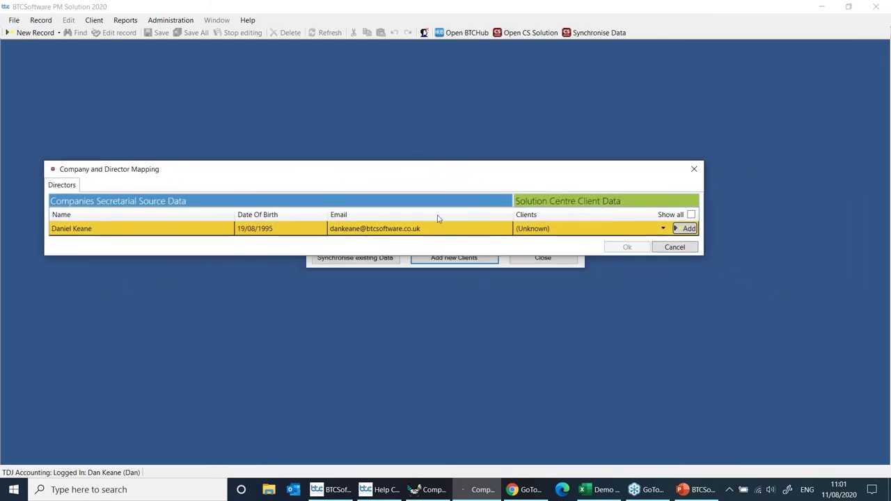
{"action": "left_click", "coordinate": [685, 231]}
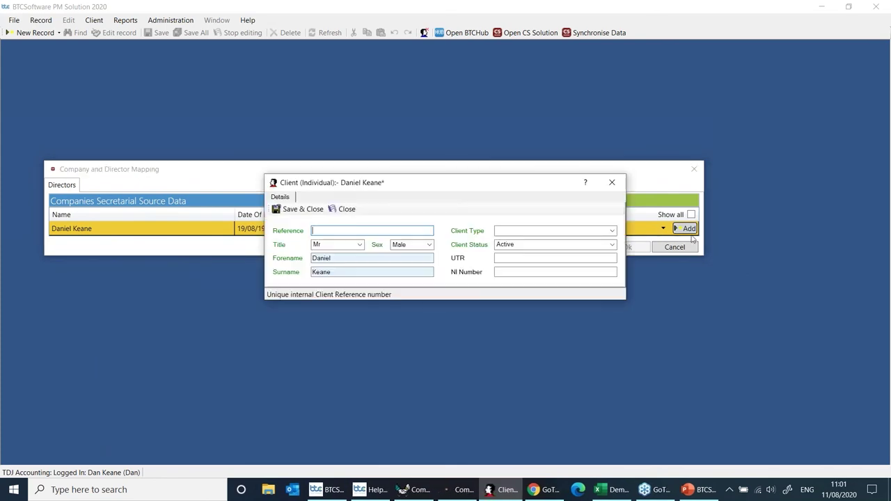
{"action": "left_click", "coordinate": [555, 232]}
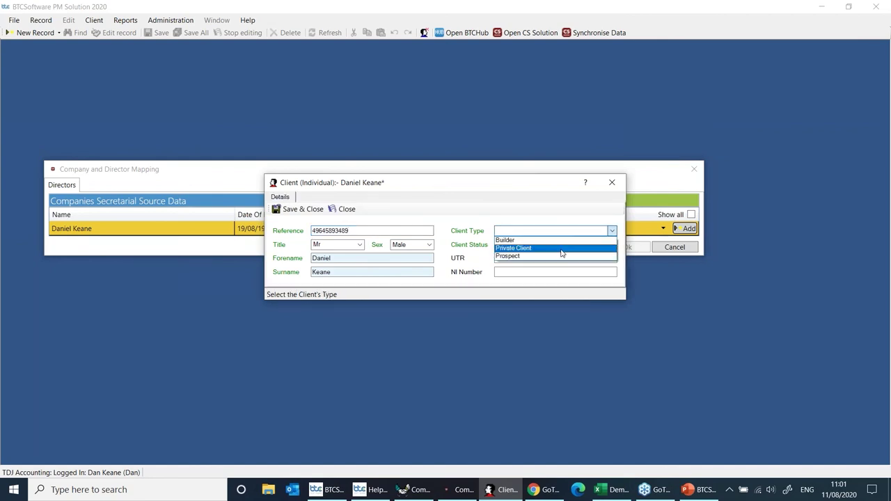
{"action": "left_click", "coordinate": [558, 249]}
{"action": "left_click", "coordinate": [311, 210]}
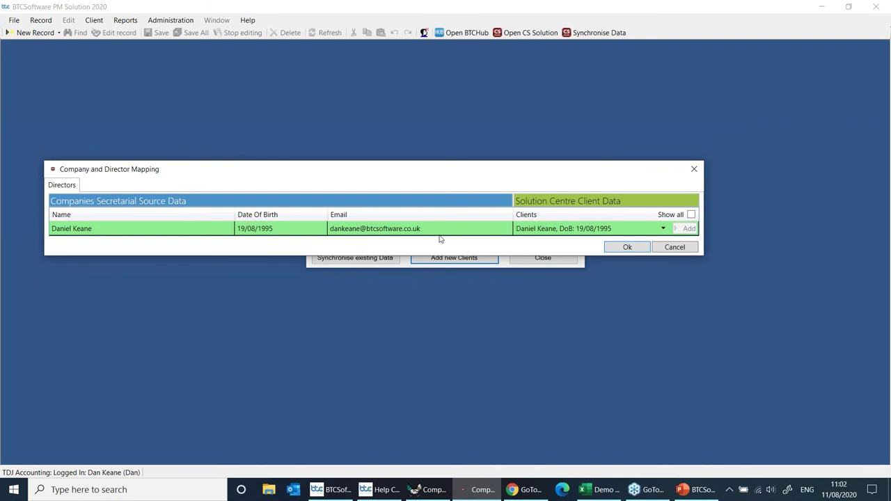
Confirm the mapping to synchronise 1 director, close the sync window, and open the new client record.
{"action": "left_click", "coordinate": [636, 250]}
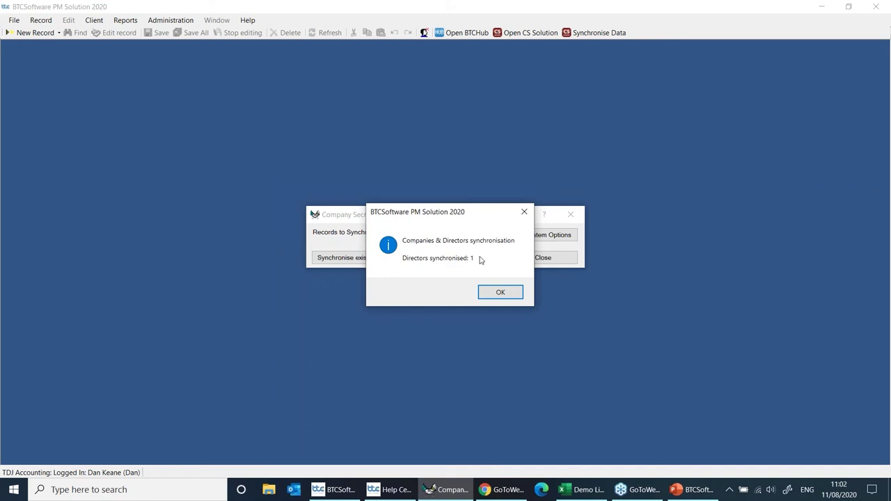
{"action": "left_click", "coordinate": [520, 293]}
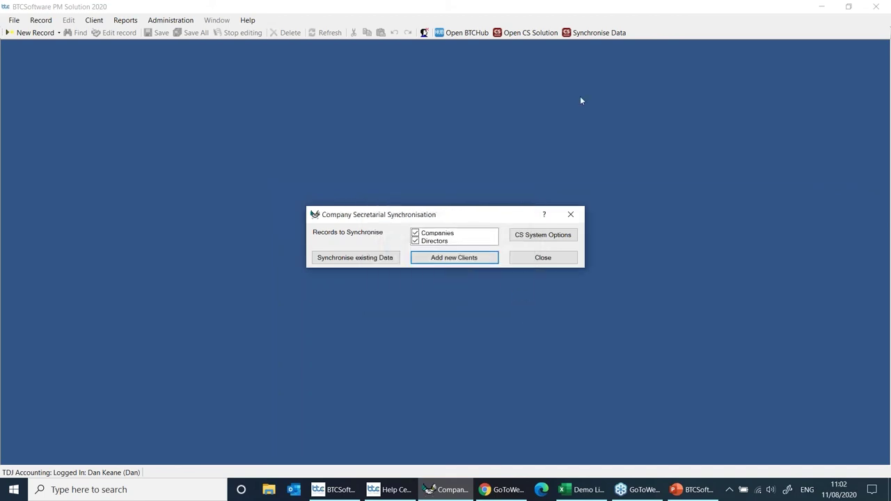
{"action": "left_click", "coordinate": [570, 214]}
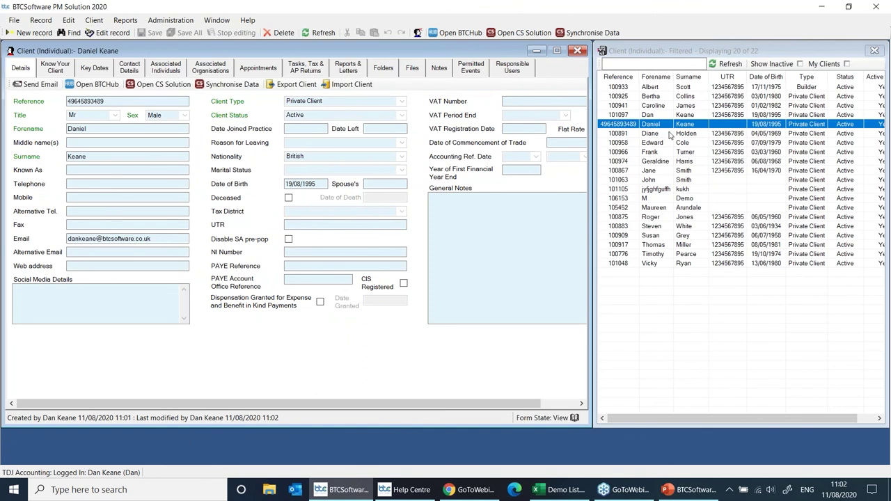
{"action": "left_click", "coordinate": [670, 116]}
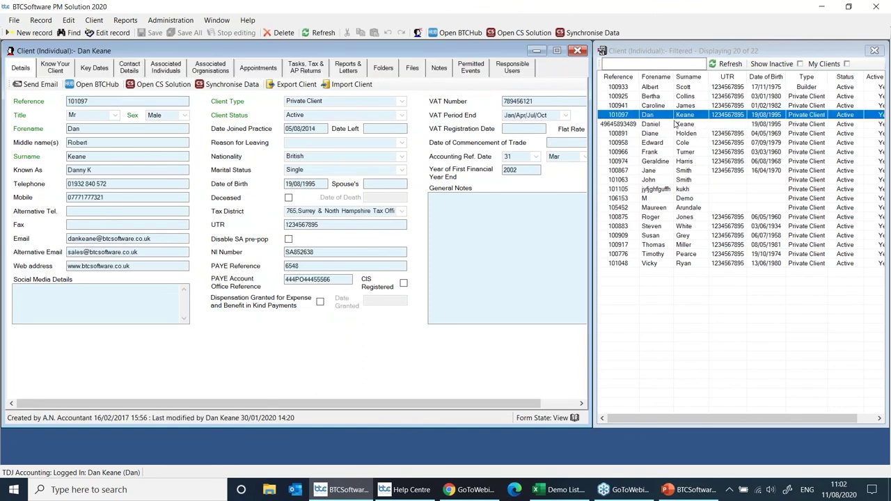
{"action": "left_click", "coordinate": [674, 126]}
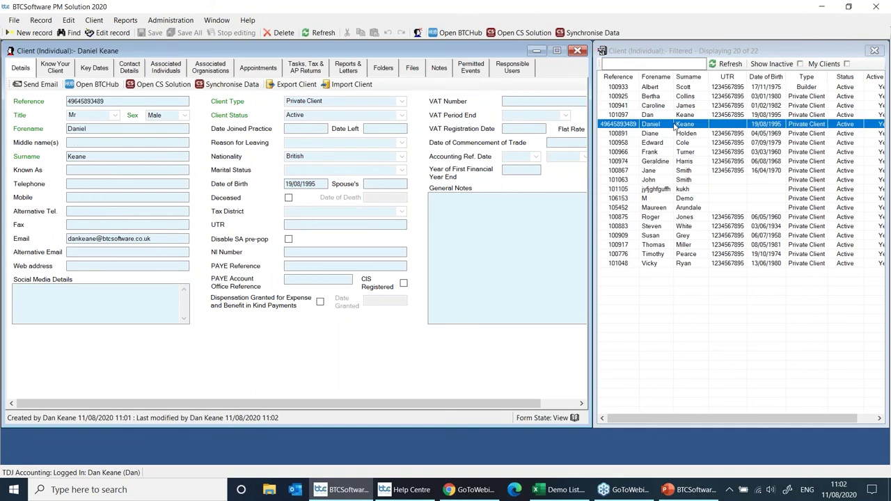